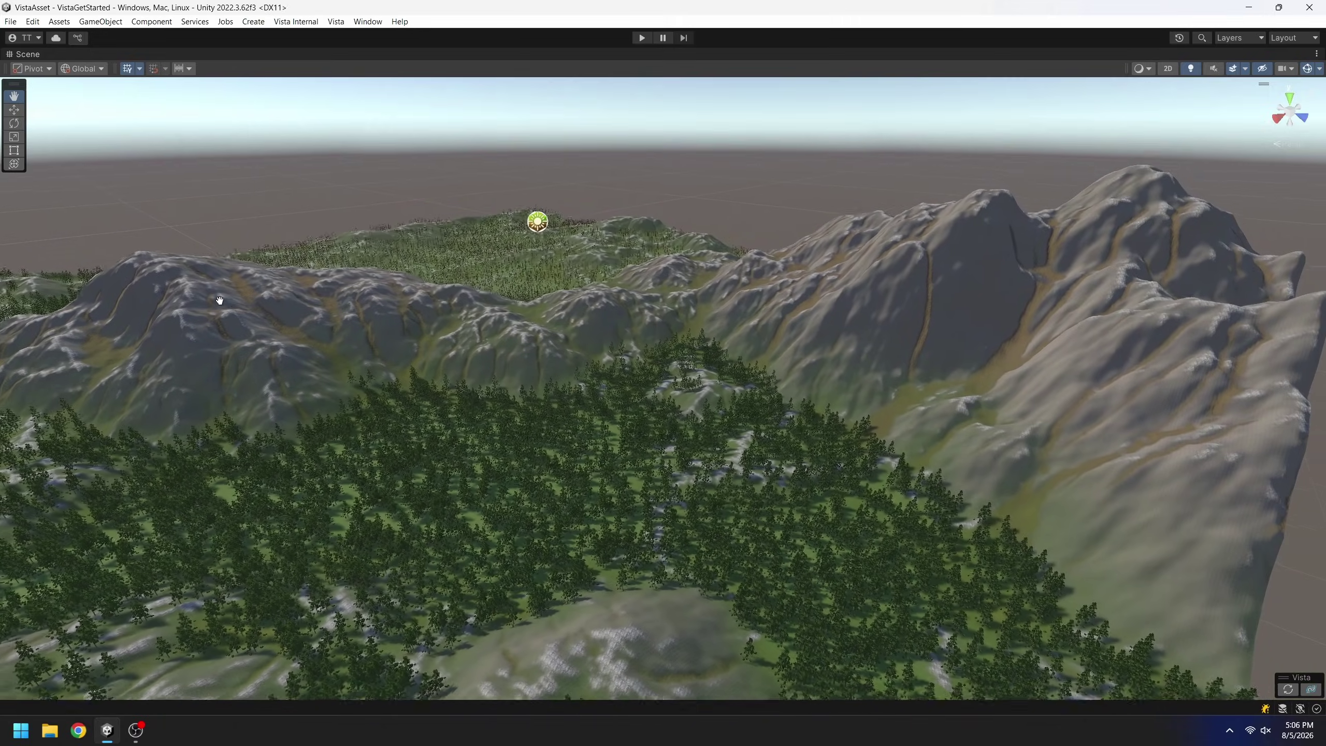
Examine the finished mountain terrain from several angles and distances, including its rocky ridges, forested slopes and grassy valley.
middle_click_drag(1018, 321, 769, 340)
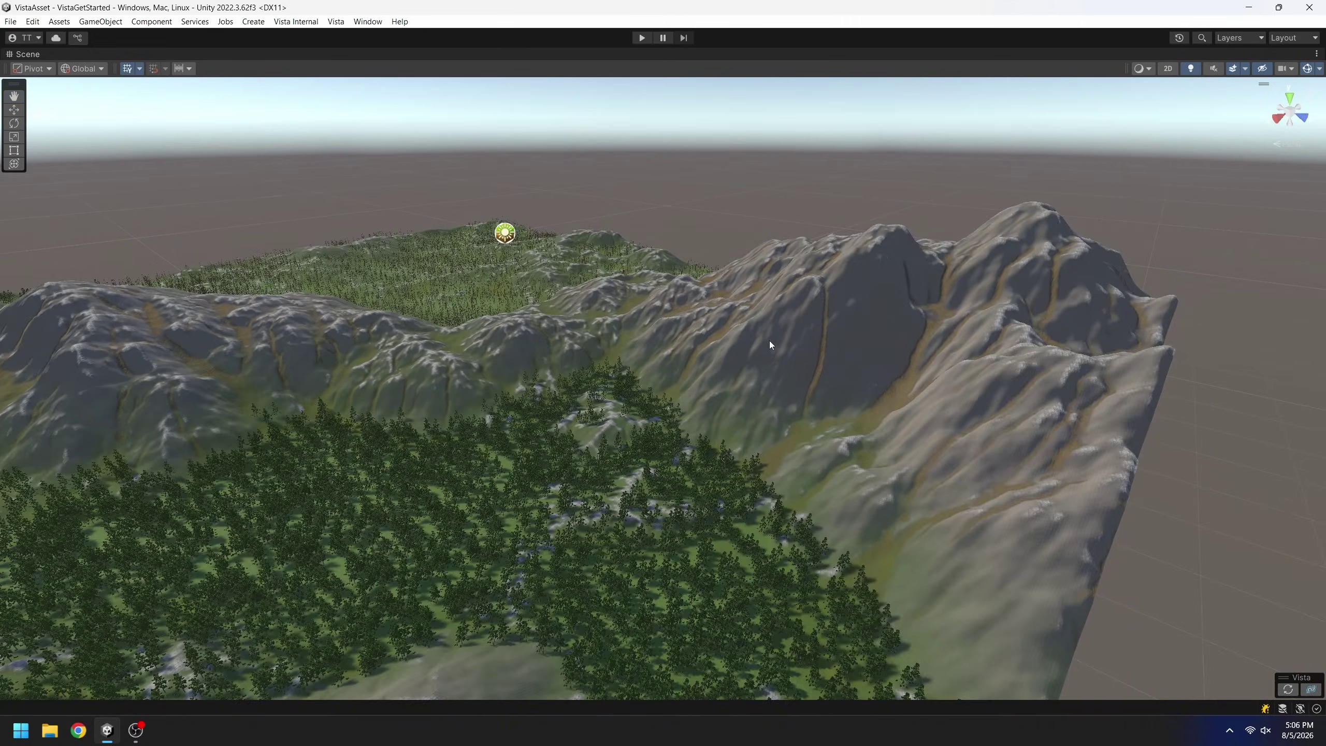
right_click_drag(769, 341, 966, 366)
middle_click_drag(428, 283, 955, 424)
scroll(627, 384, "up", 3)
scroll(628, 383, "up", 3)
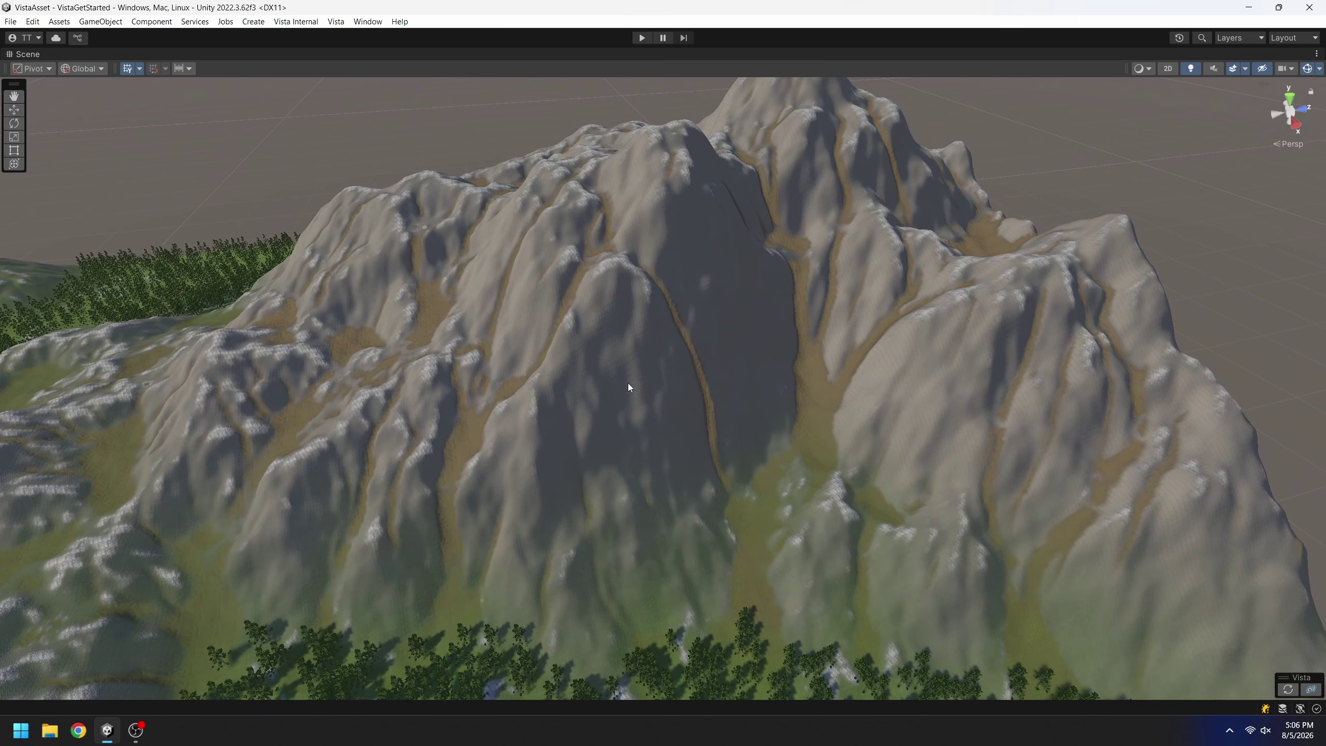
middle_click_drag(215, 395, 792, 372)
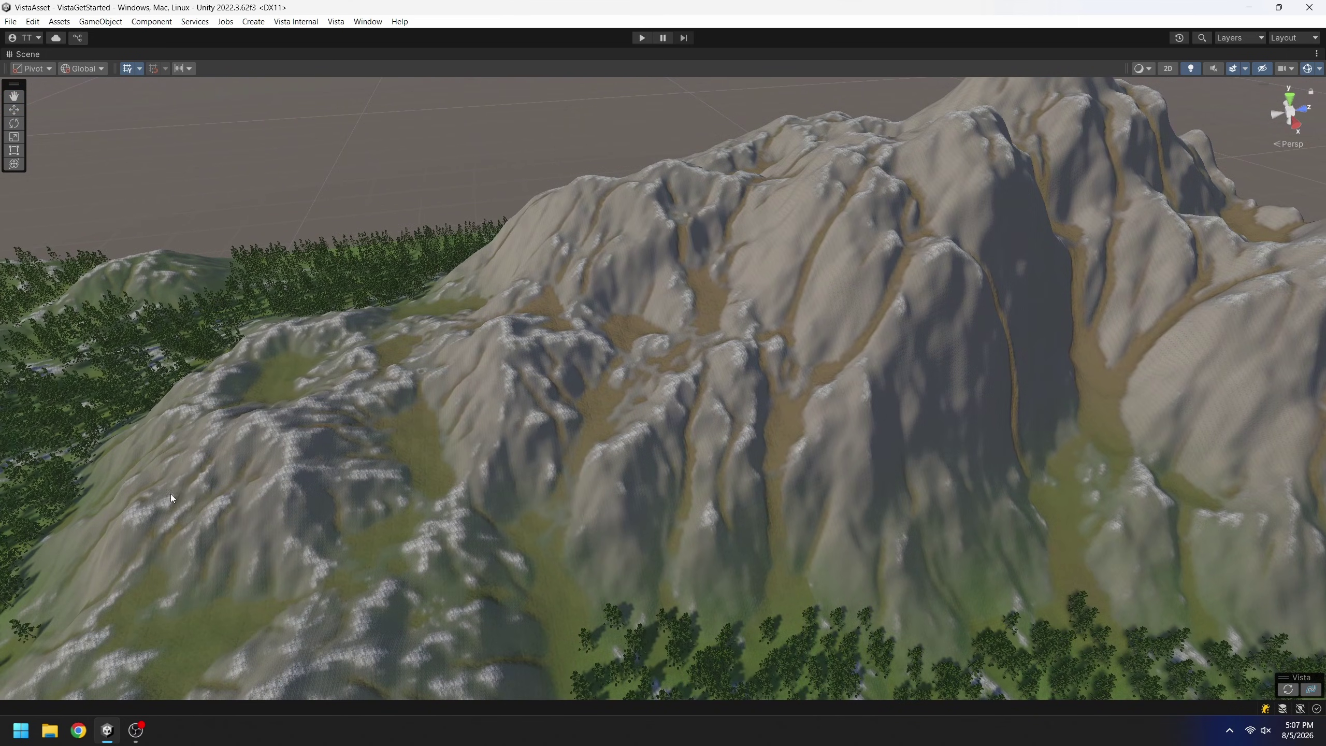
scroll(166, 531, "down", 3)
middle_click_drag(166, 531, 949, 341)
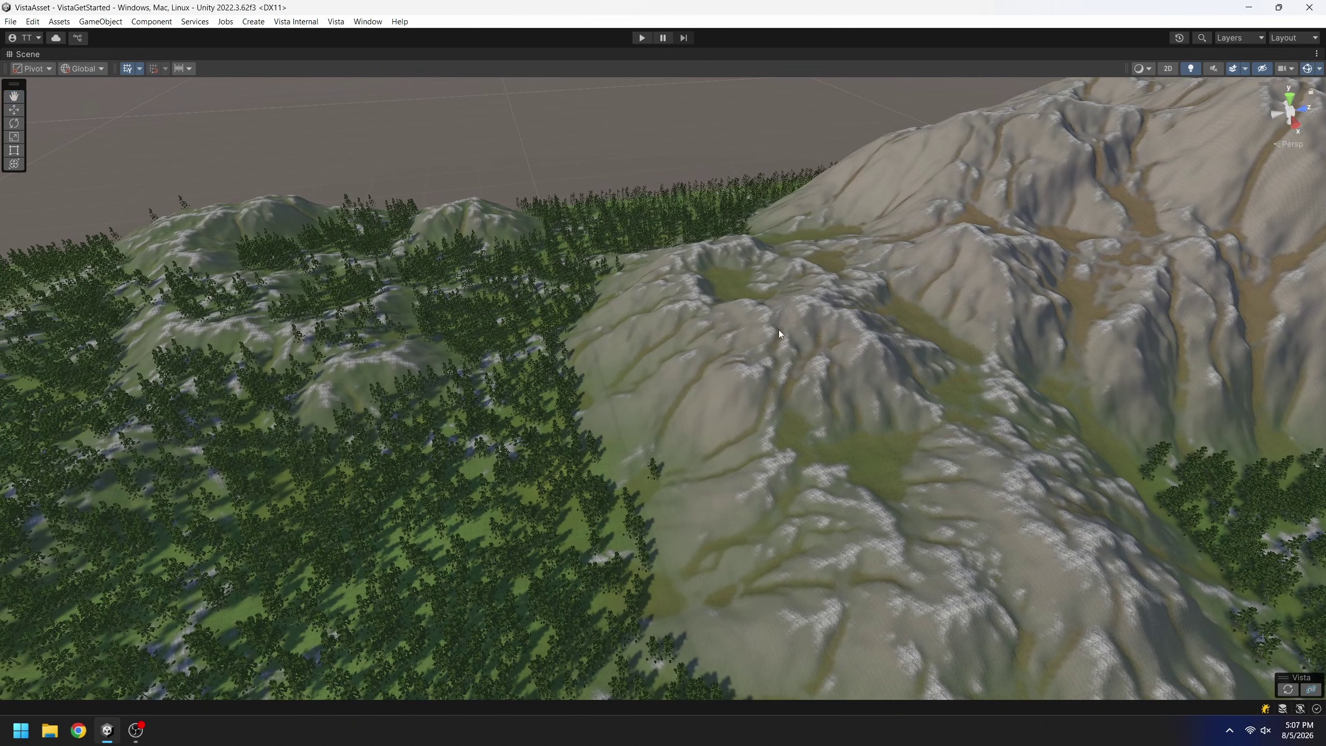
middle_click_drag(208, 314, 1092, 464)
scroll(758, 404, "up", 2)
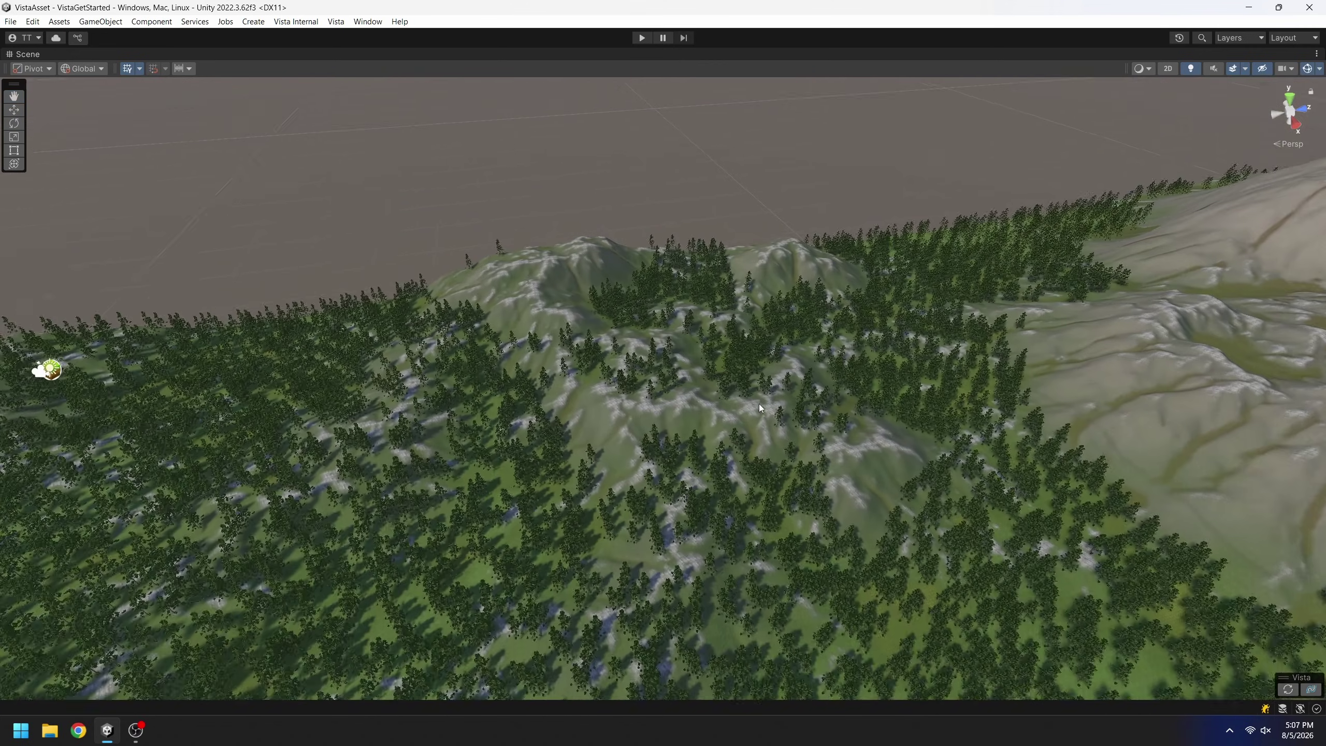
scroll(758, 406, "up", 5)
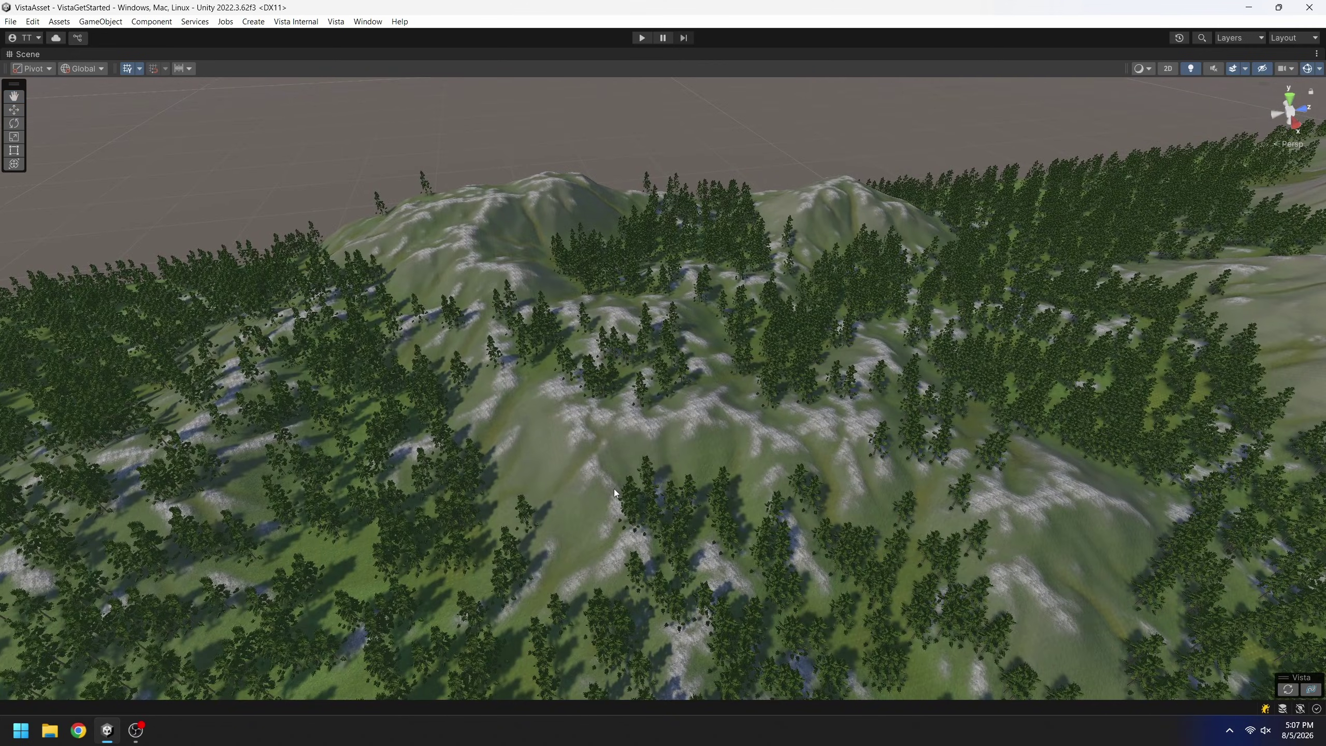
right_click_drag(497, 452, 1123, 340)
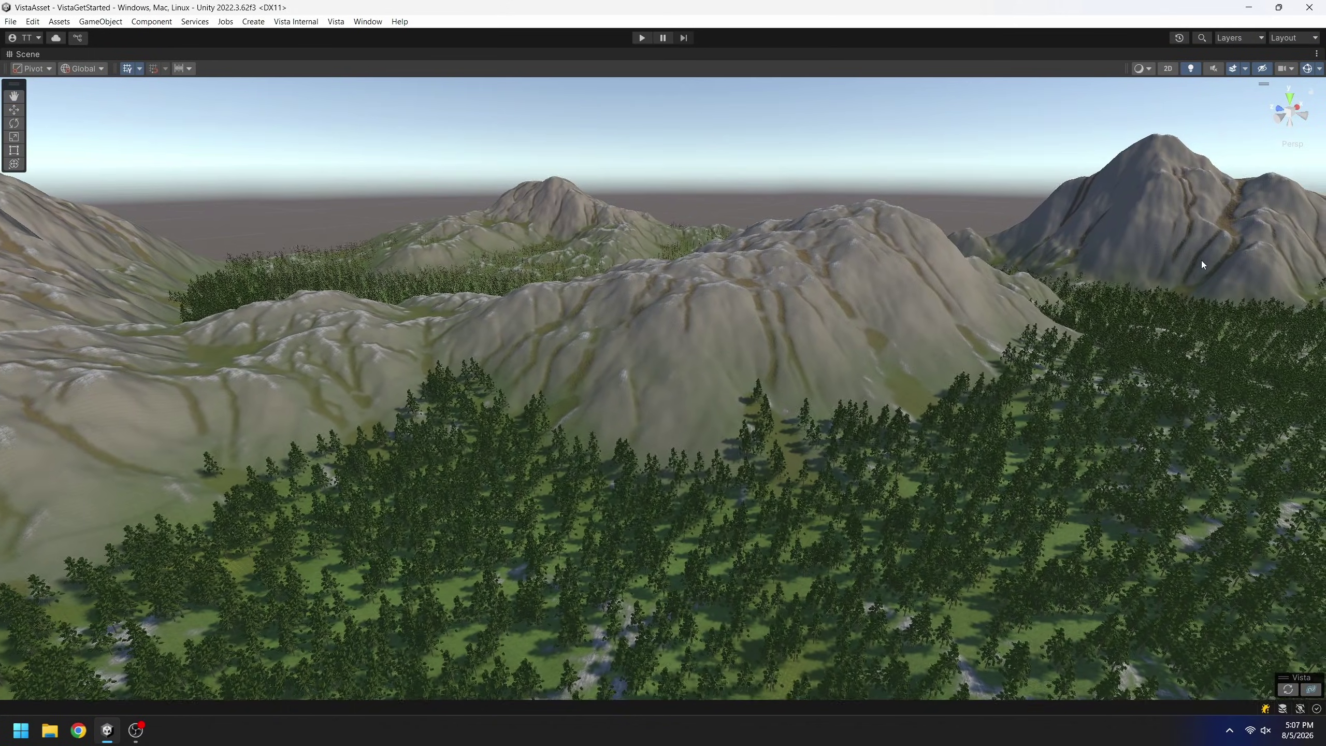
middle_click_drag(1202, 260, 835, 310)
middle_click_drag(410, 302, 865, 303)
right_click_drag(865, 303, 758, 315)
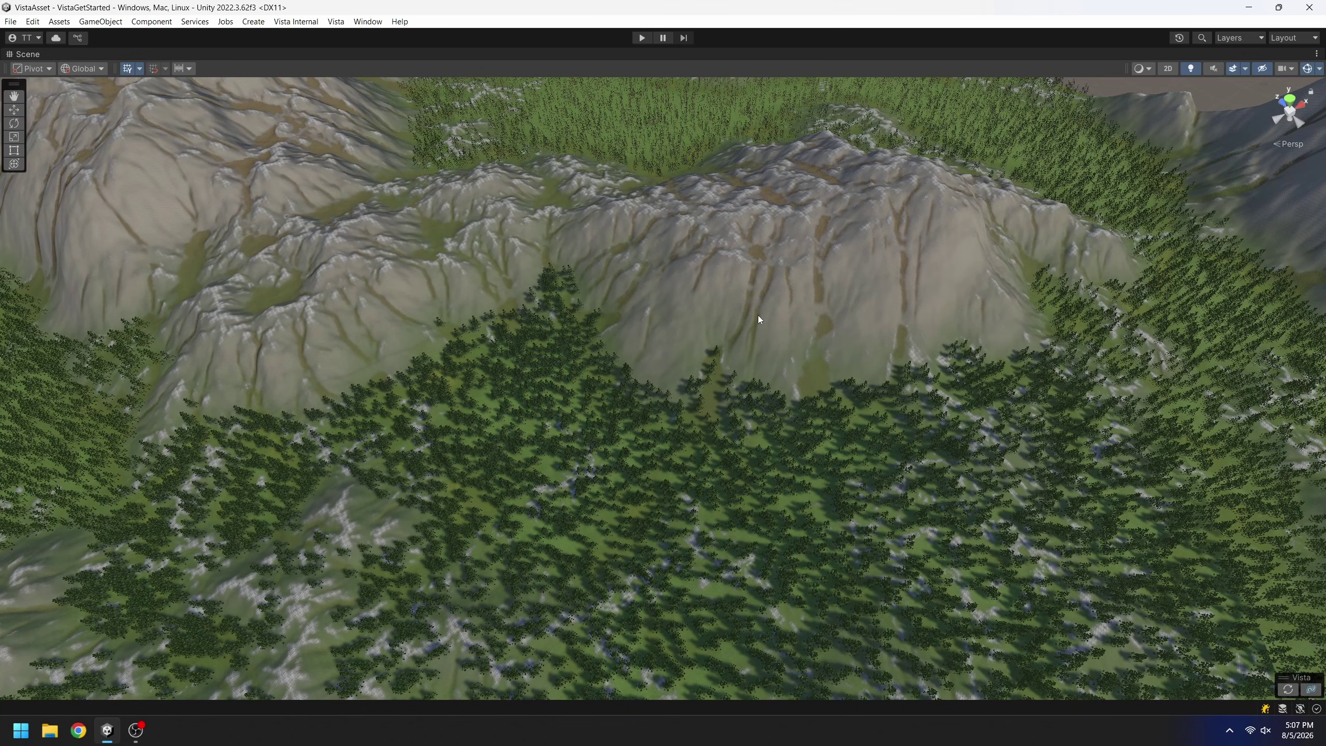
middle_click_drag(852, 205, 774, 350)
left_click_drag(905, 309, 792, 314, "alt")
scroll(791, 315, "down", 6)
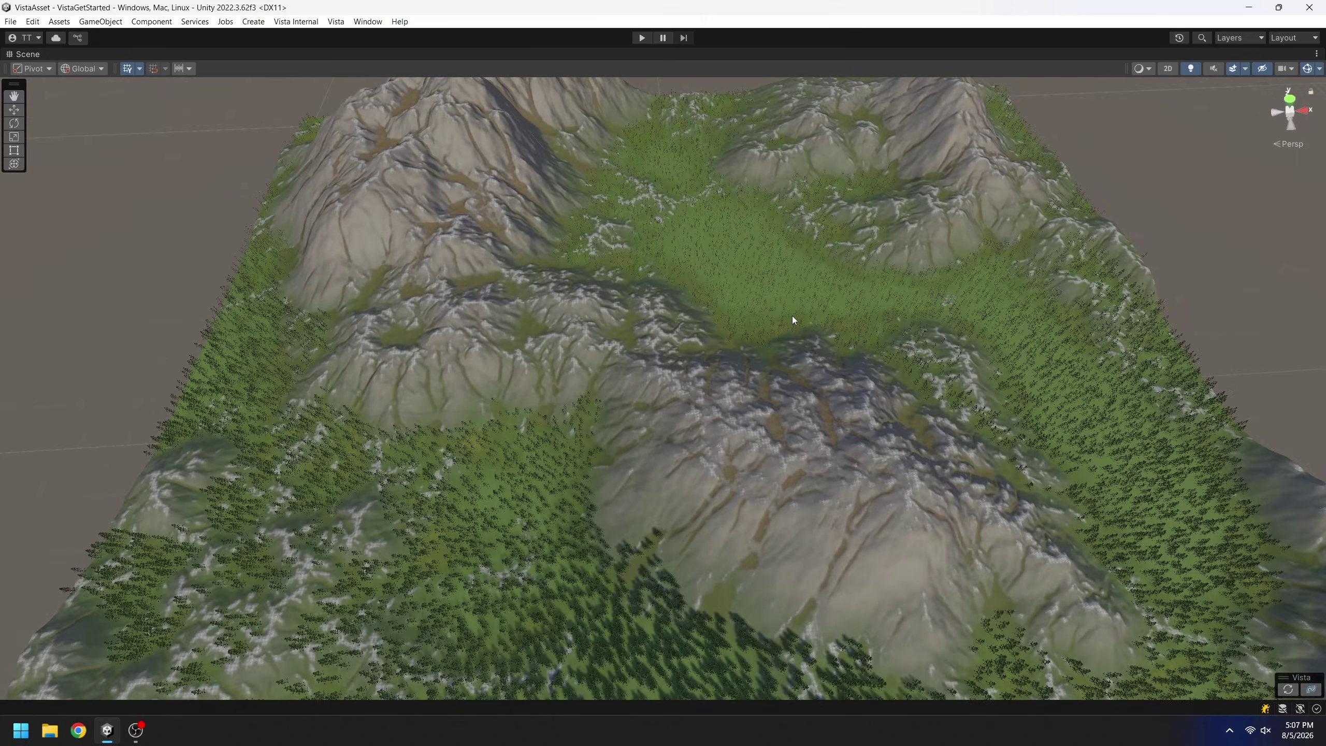
middle_click_drag(792, 315, 805, 346)
scroll(790, 329, "down", 4)
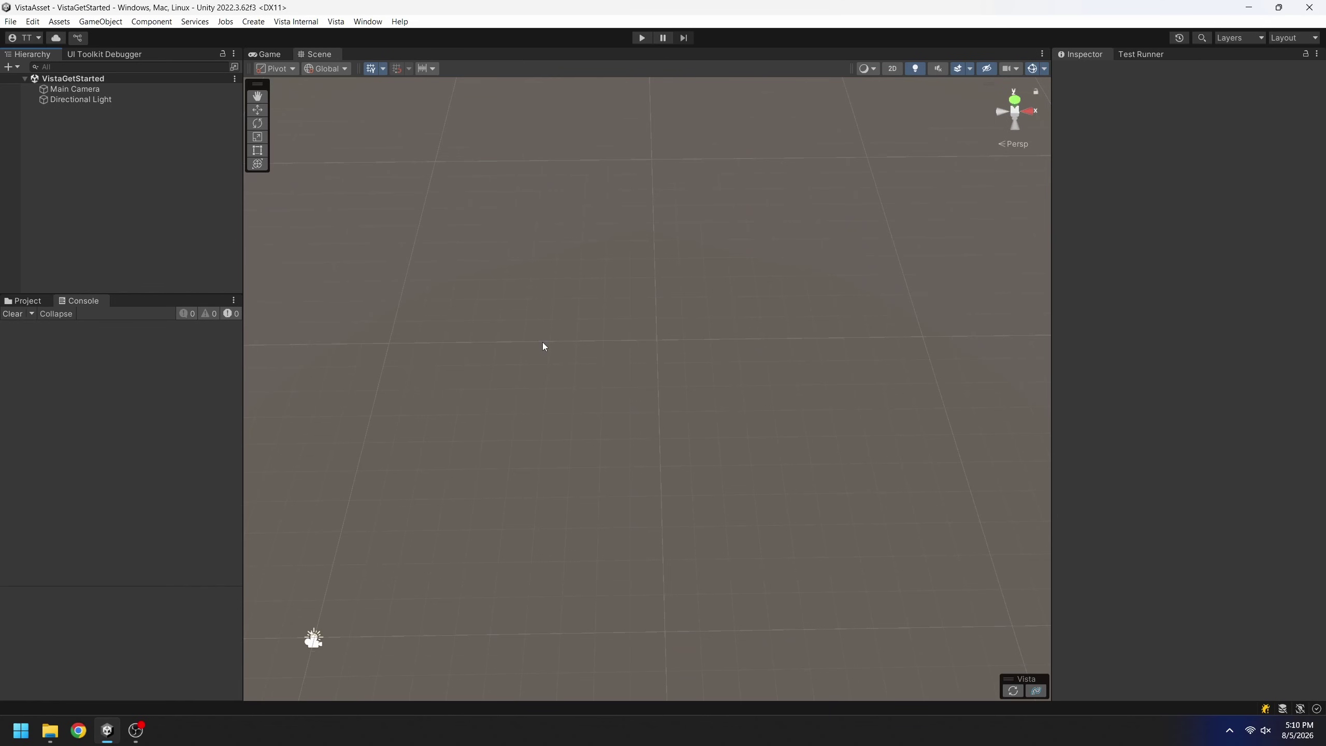
Open the Vista Wizard from the scene hierarchy and create a Vista Manager in the scene.
right_click(107, 210)
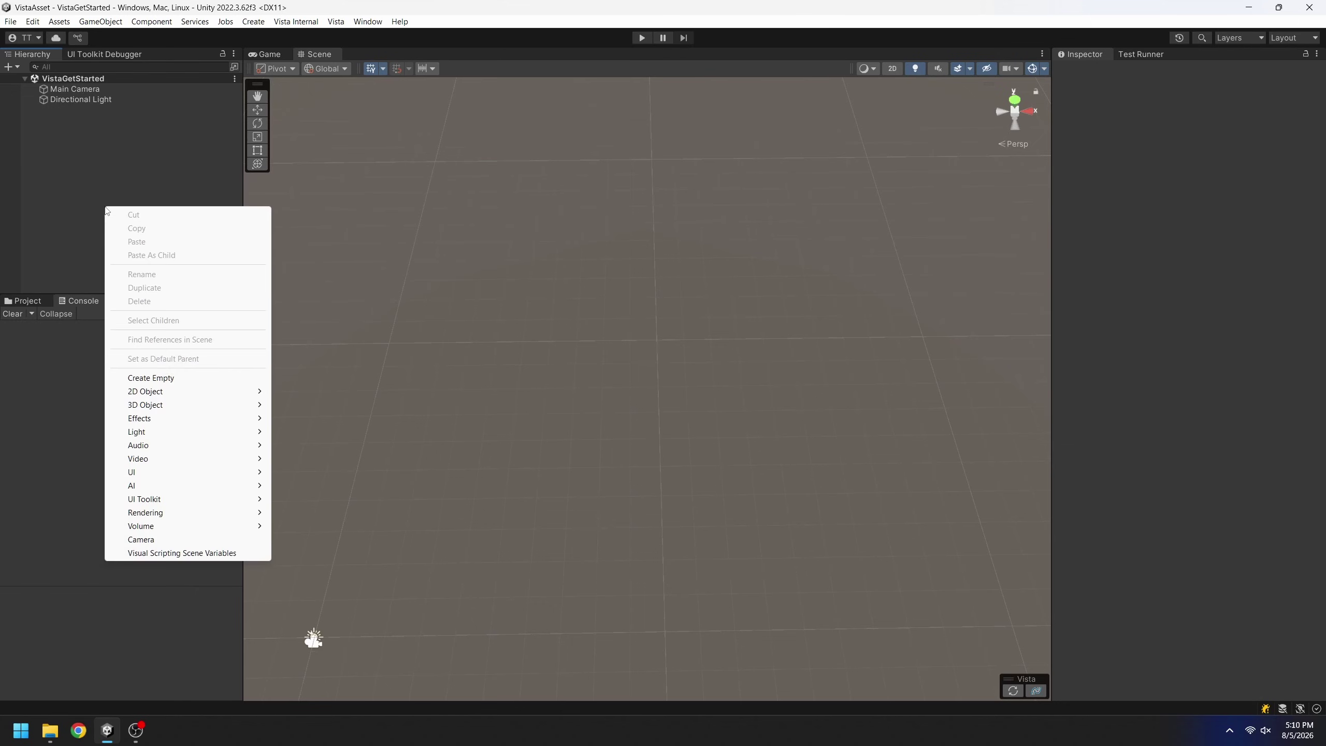
mouse_move(170, 409)
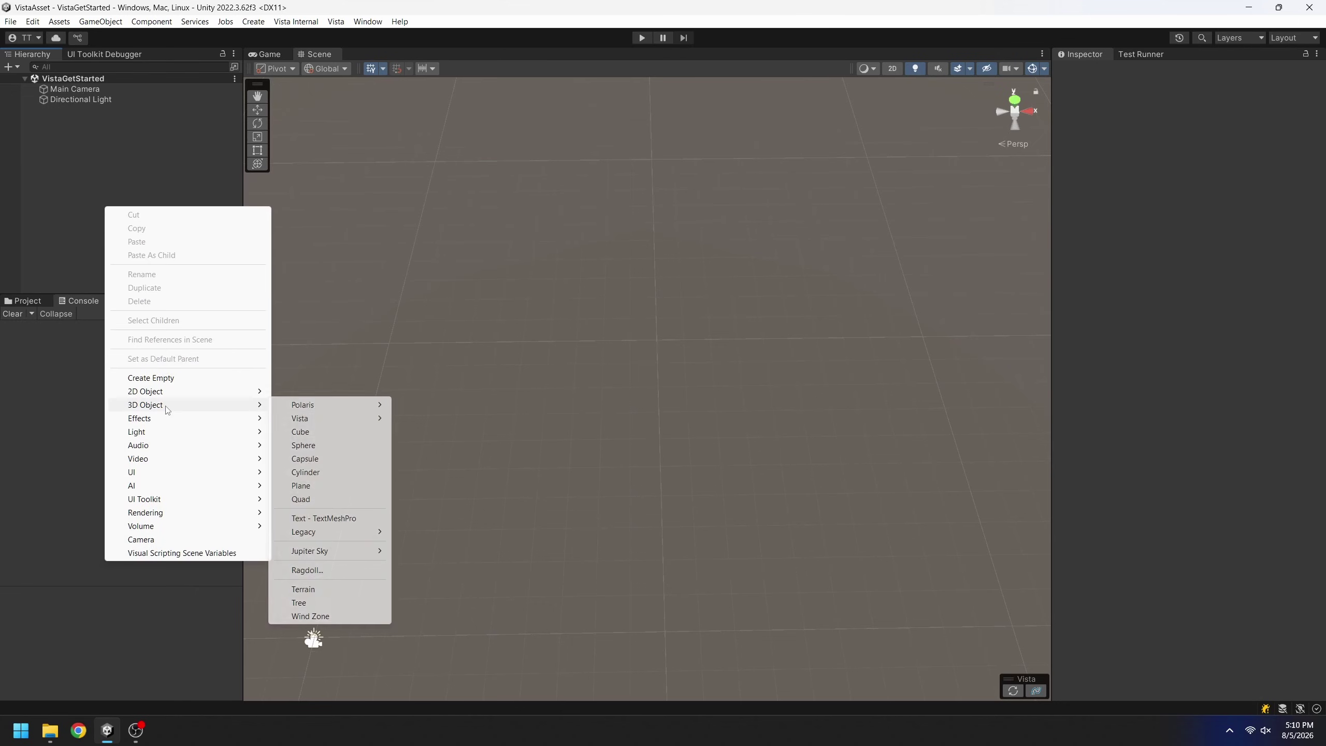
mouse_move(334, 419)
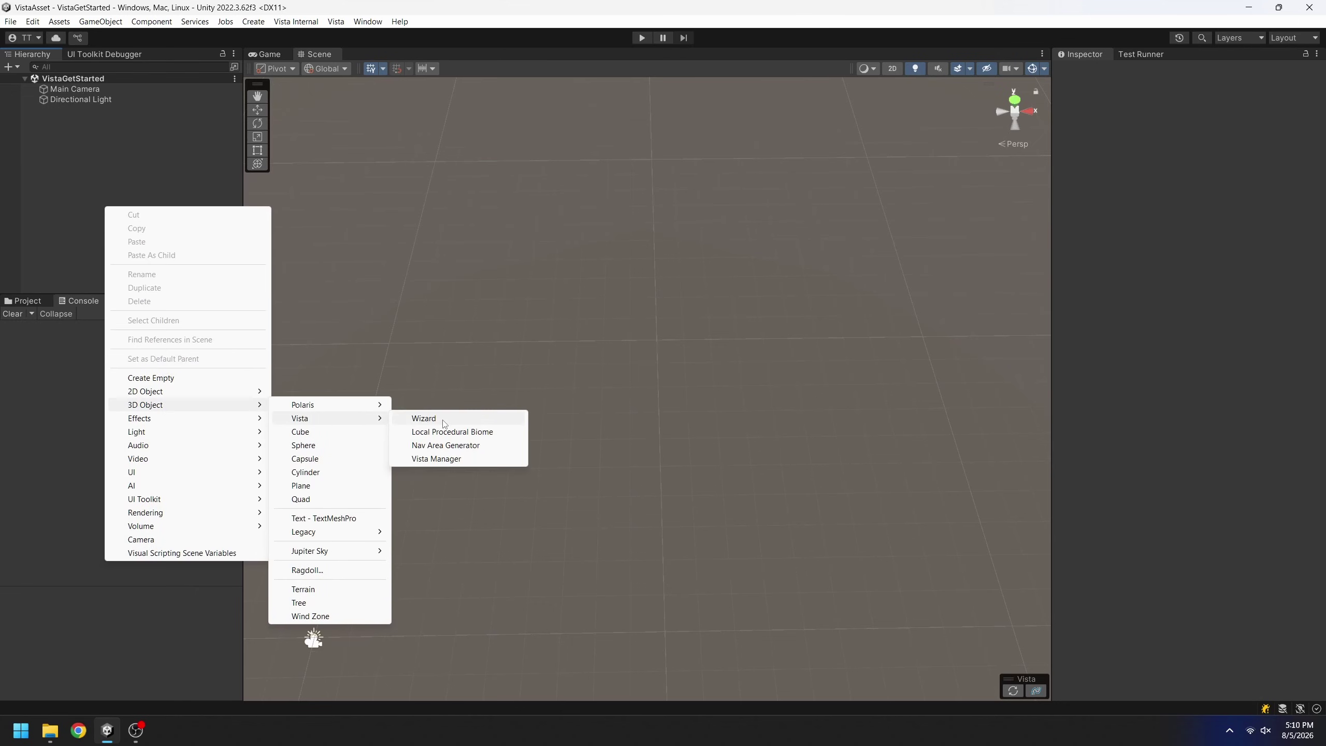
left_click(423, 418)
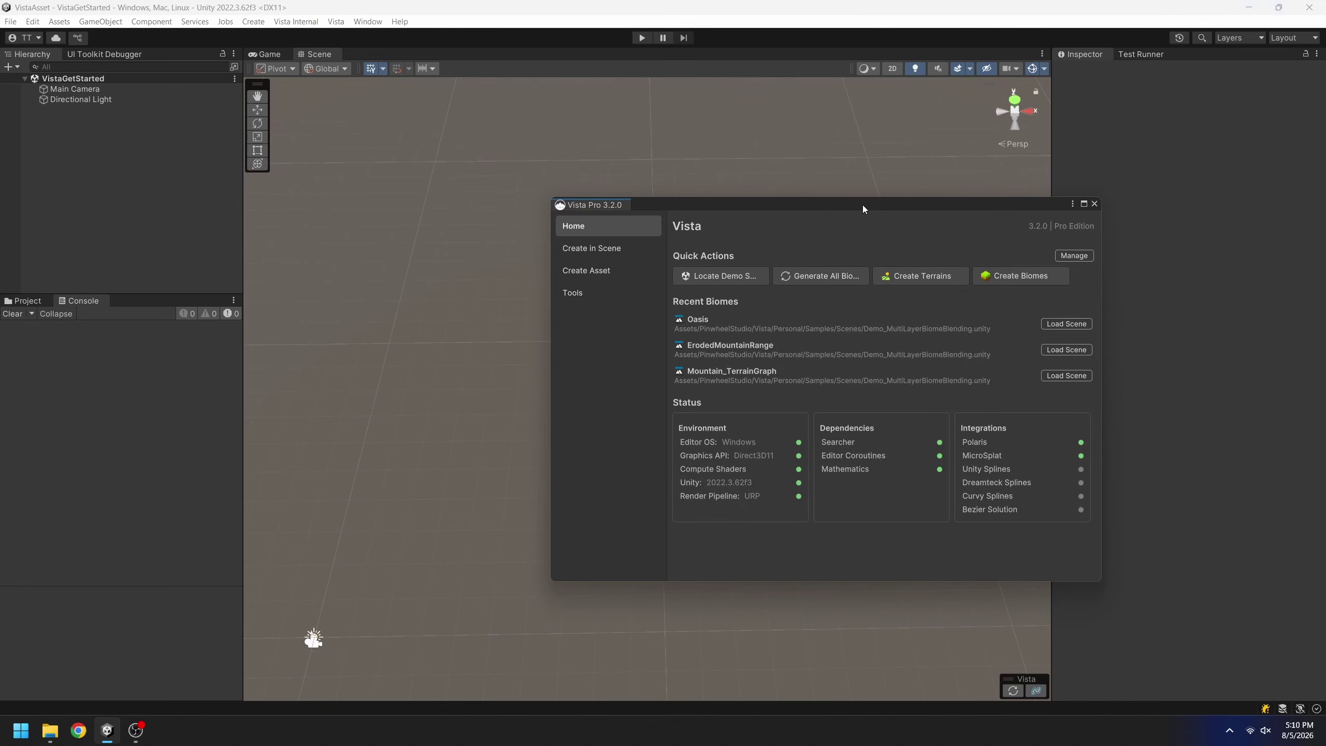
left_click_drag(863, 205, 679, 160)
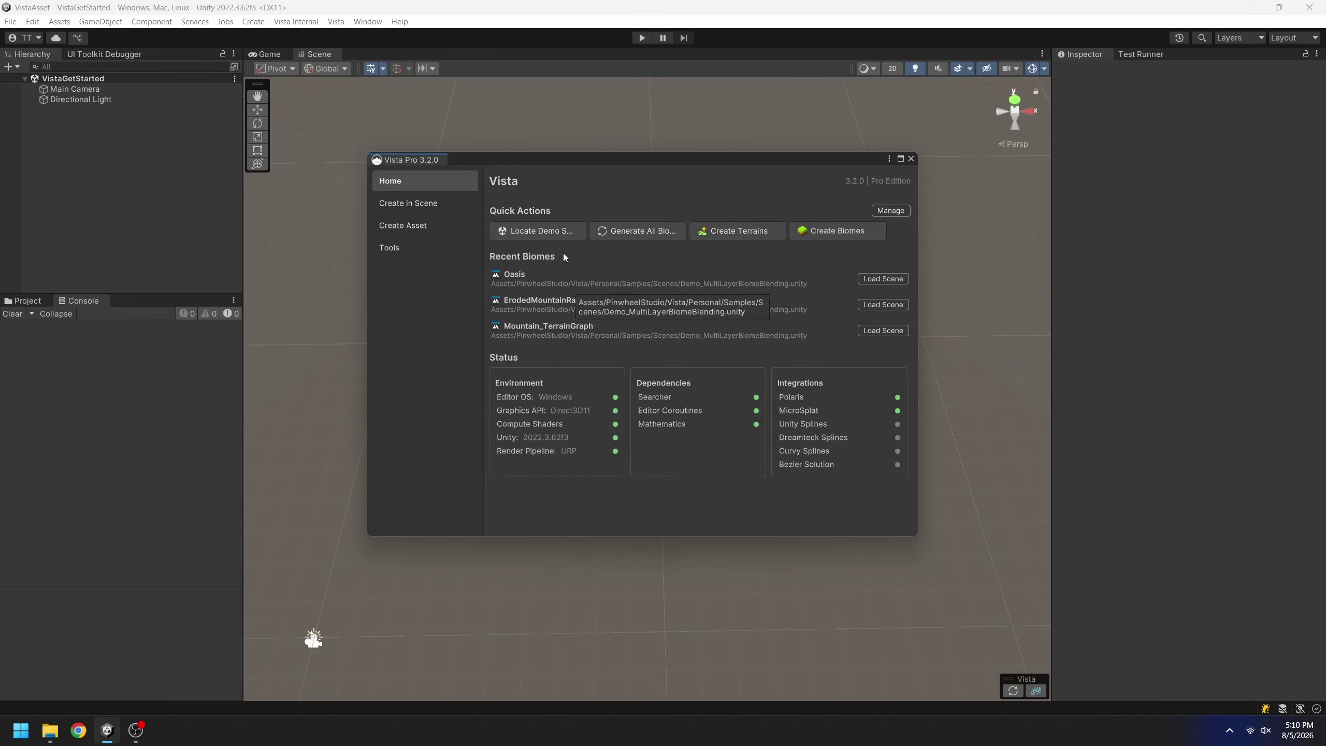
left_click(435, 209)
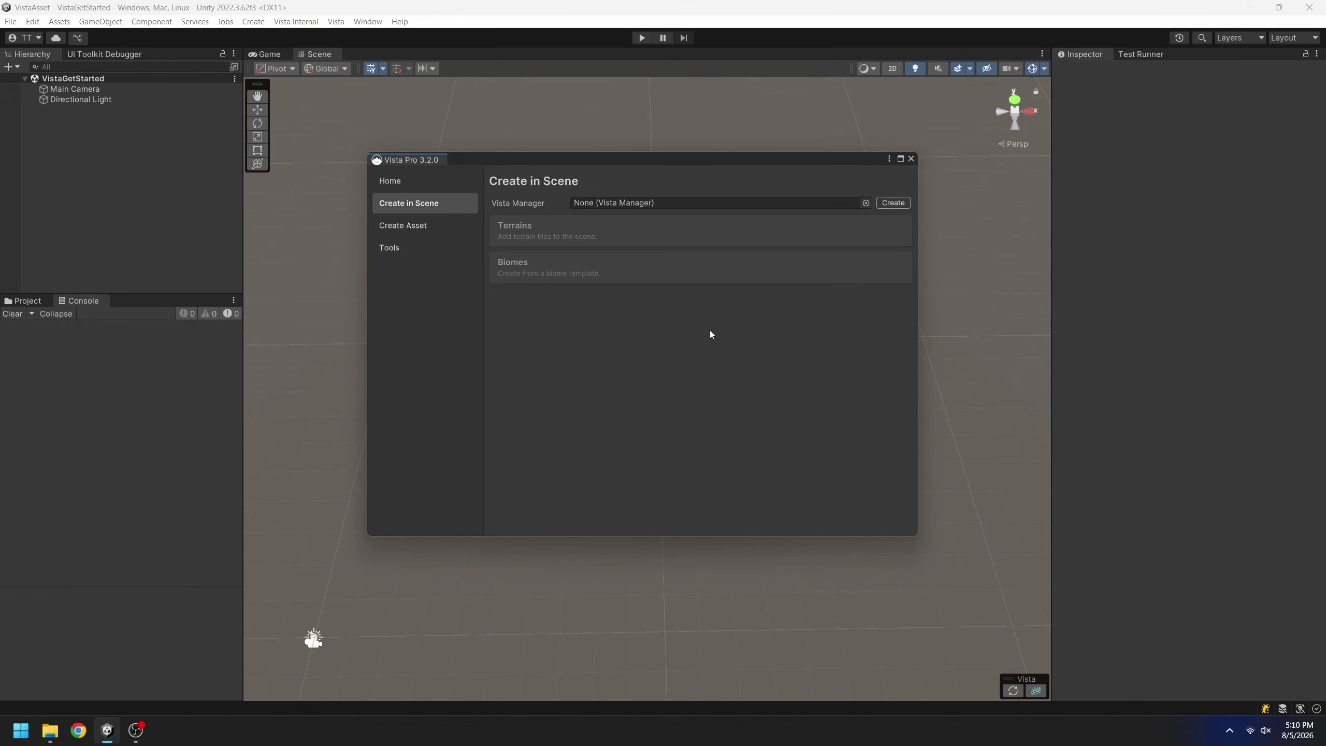
left_click(893, 202)
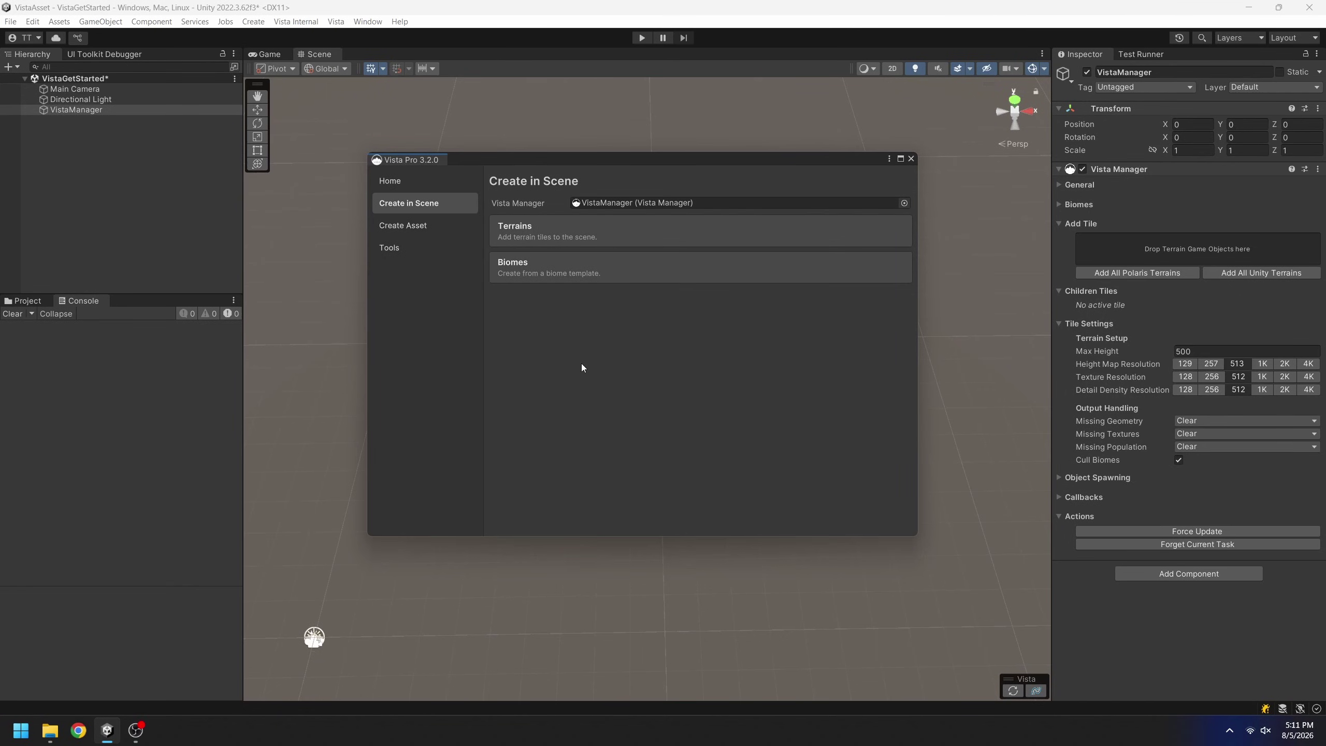
Open the wizard's terrain creation settings and apply the 2x2 grid preset with 1000 m width and length and 600 m height.
left_click(624, 230)
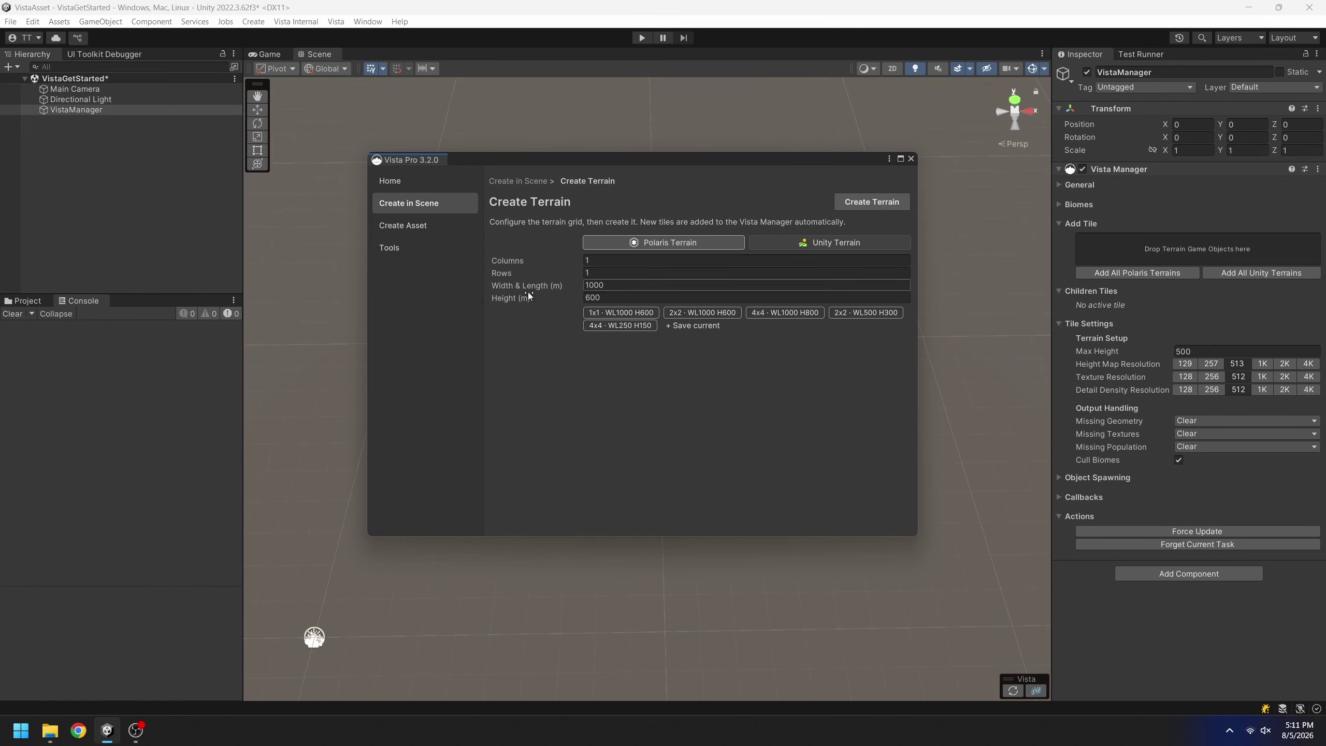
left_click(621, 288)
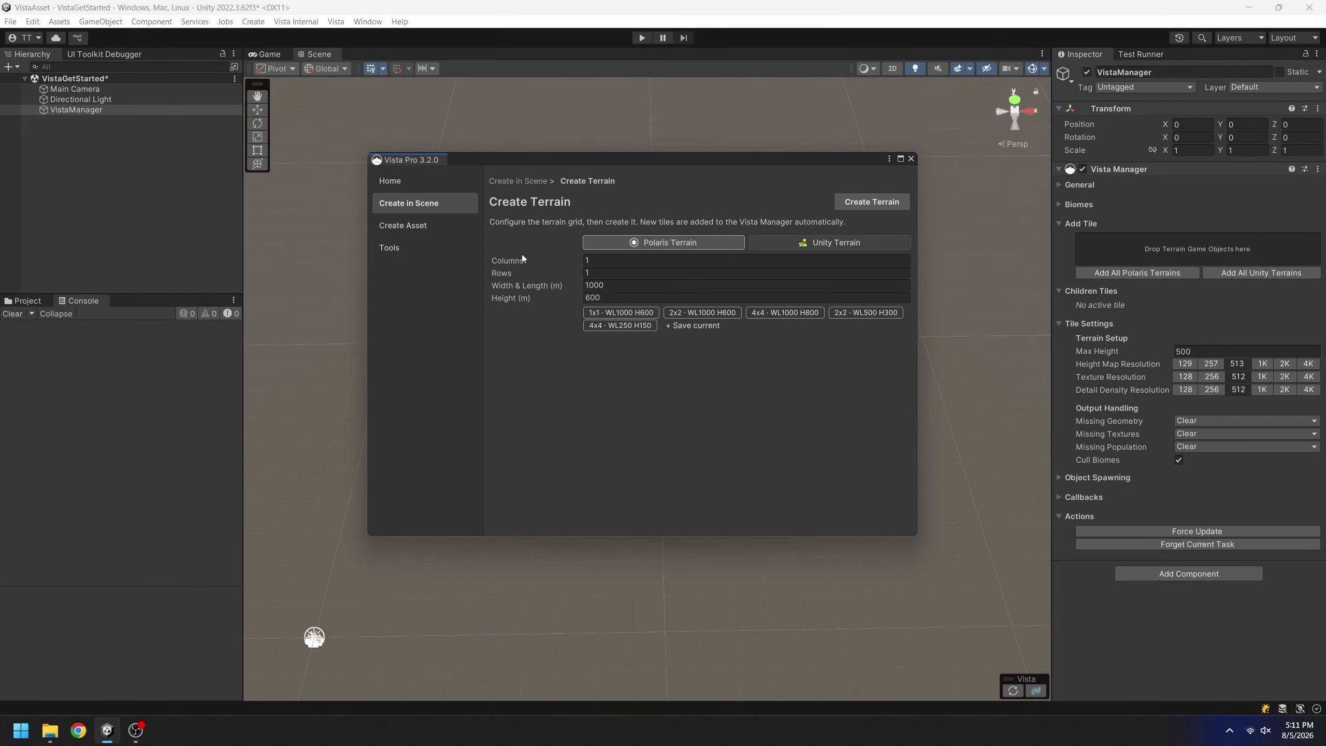
left_click(510, 272)
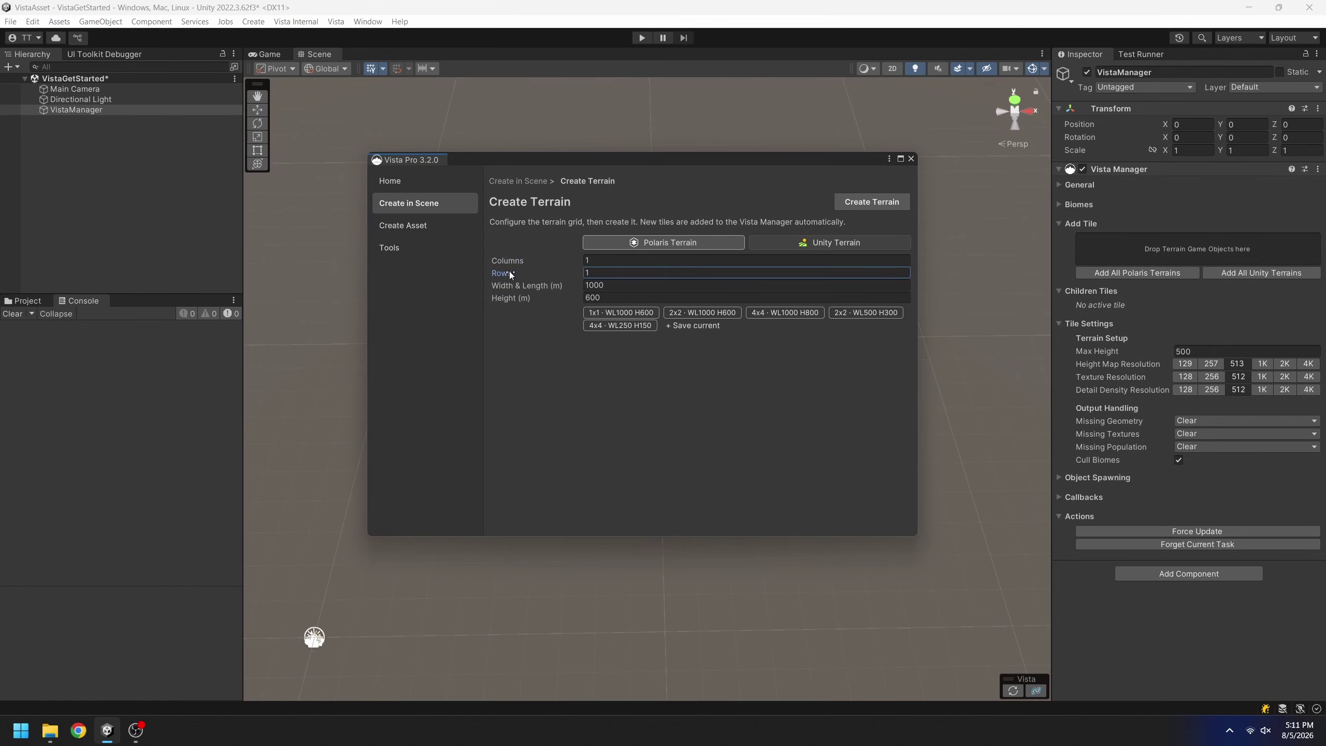
left_click(514, 284)
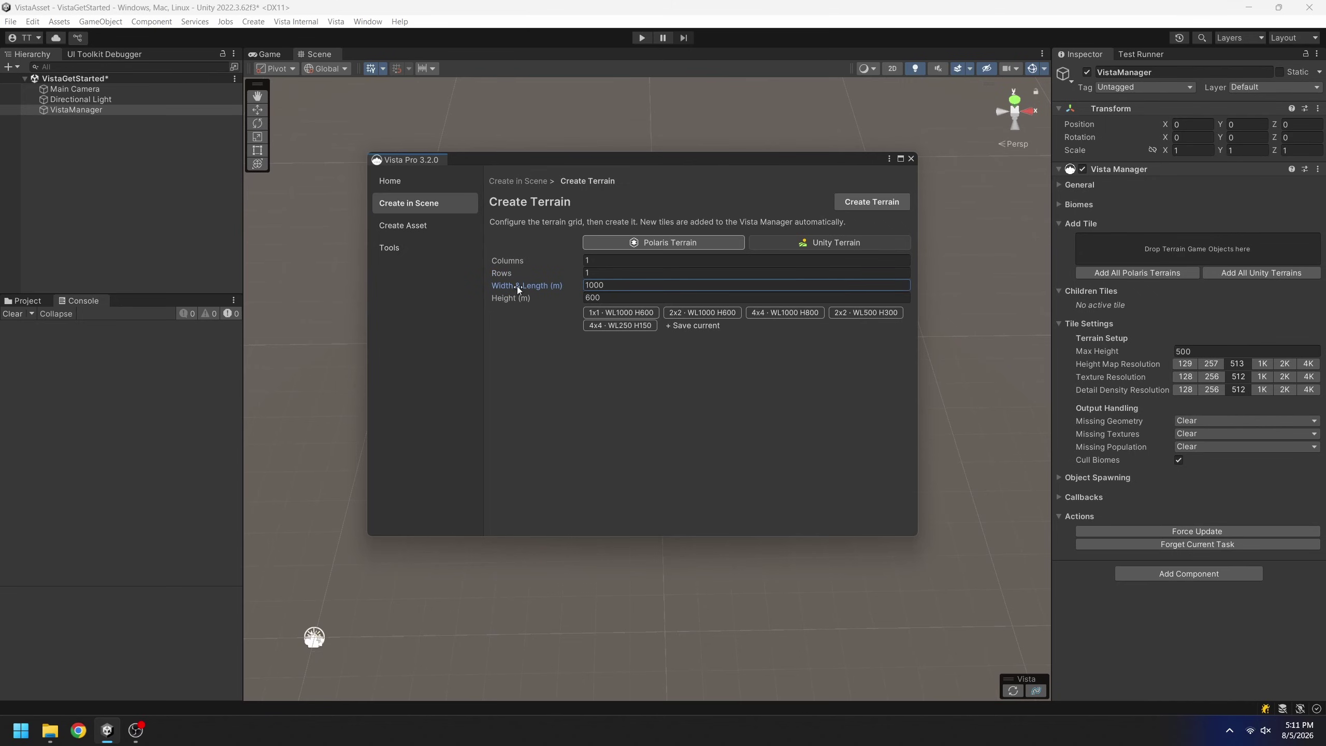
left_click(524, 303)
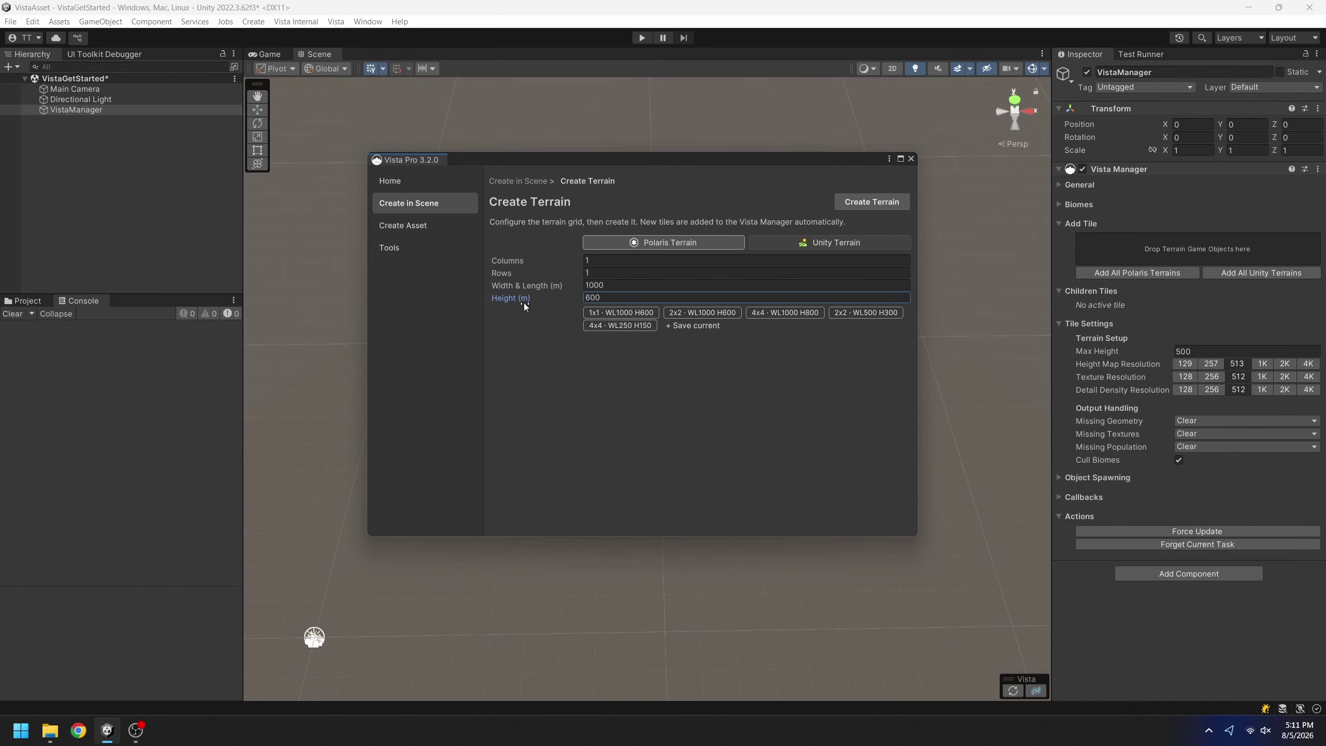
left_click(727, 315)
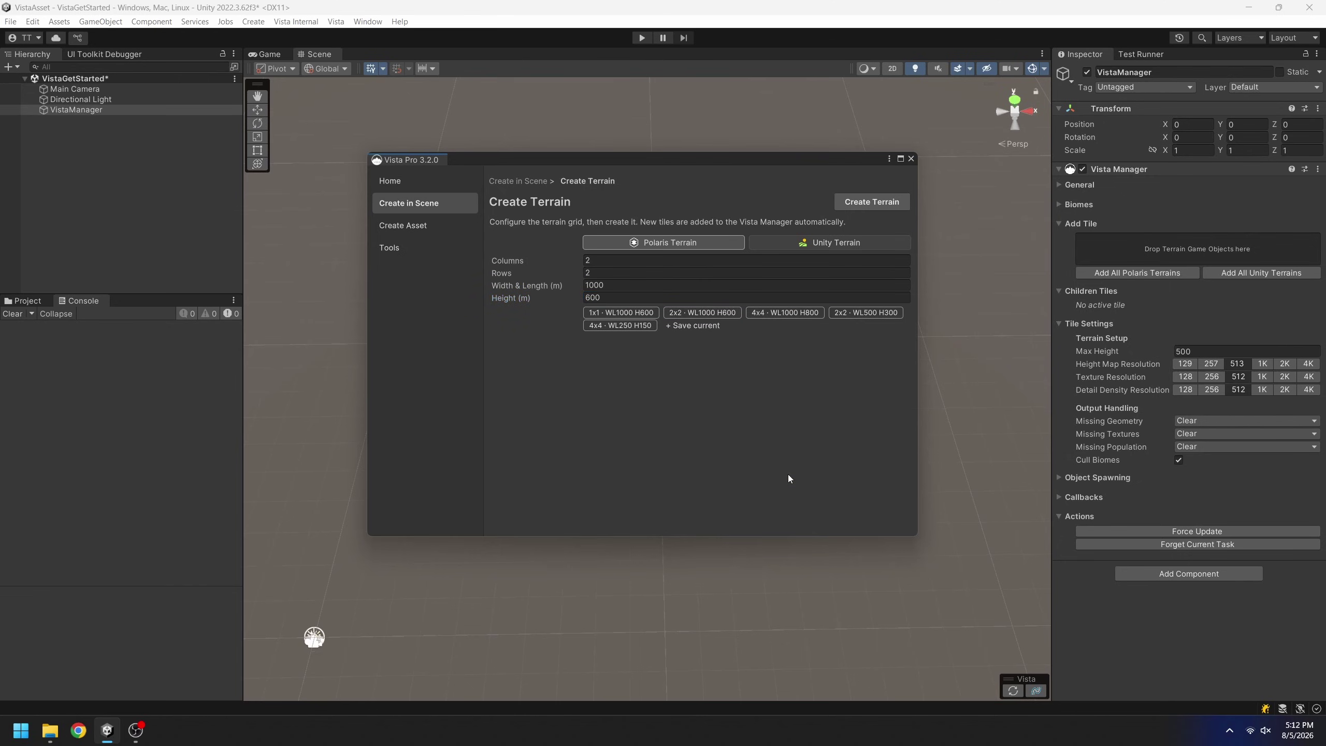
Choose Unity Terrain as the terrain type and create the terrain tiles.
left_click(799, 244)
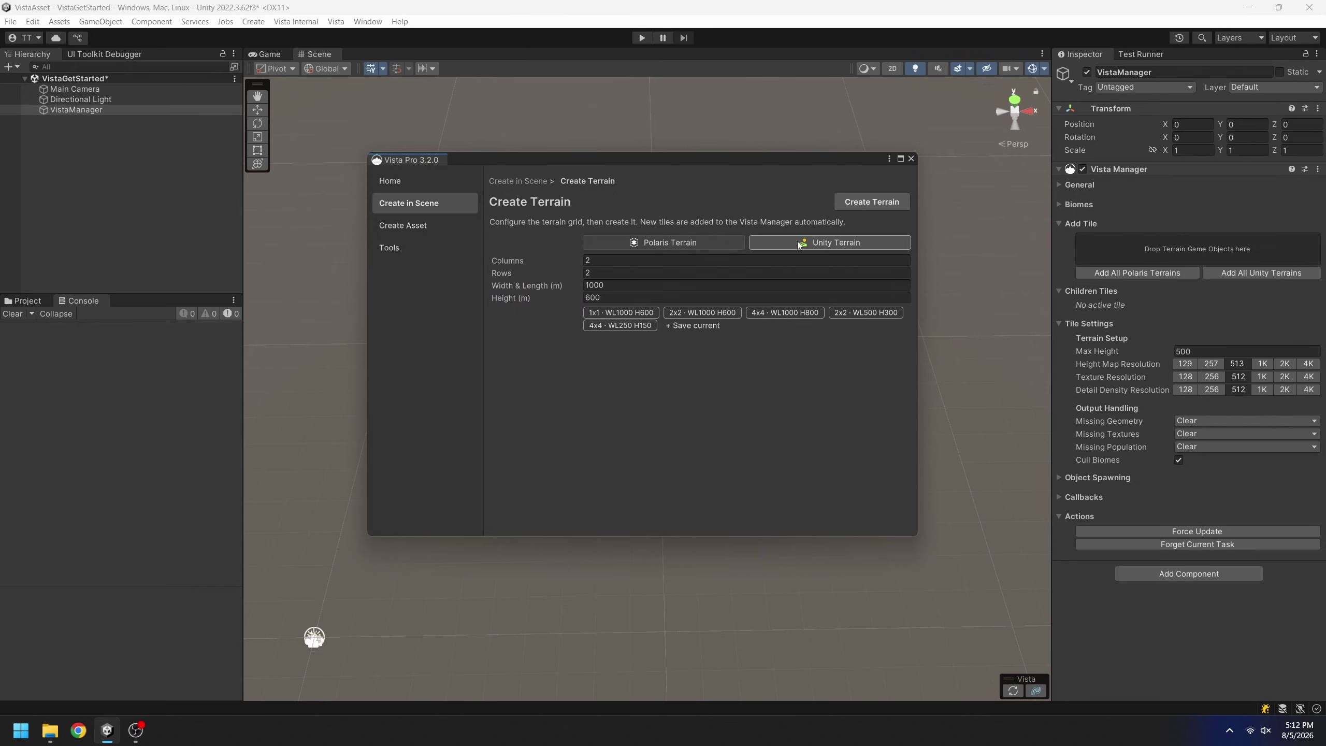
left_click(718, 241)
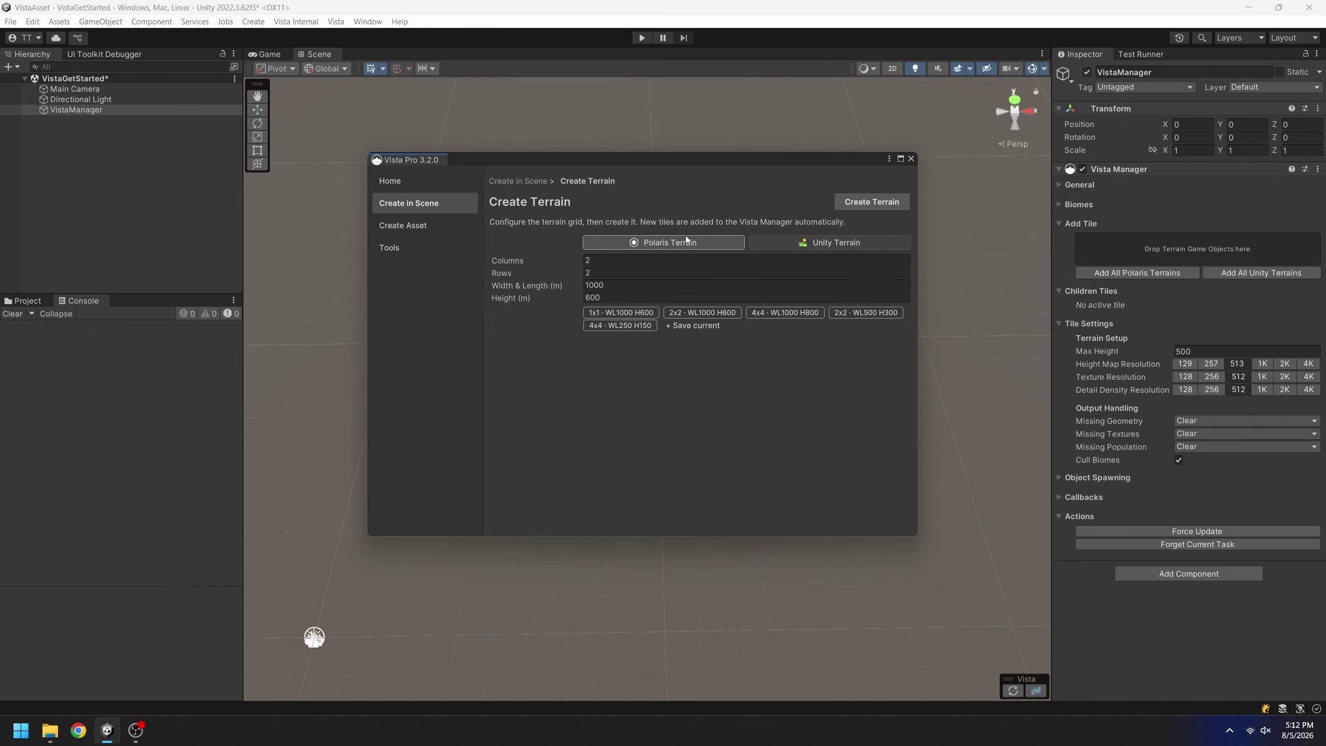
left_click(861, 247)
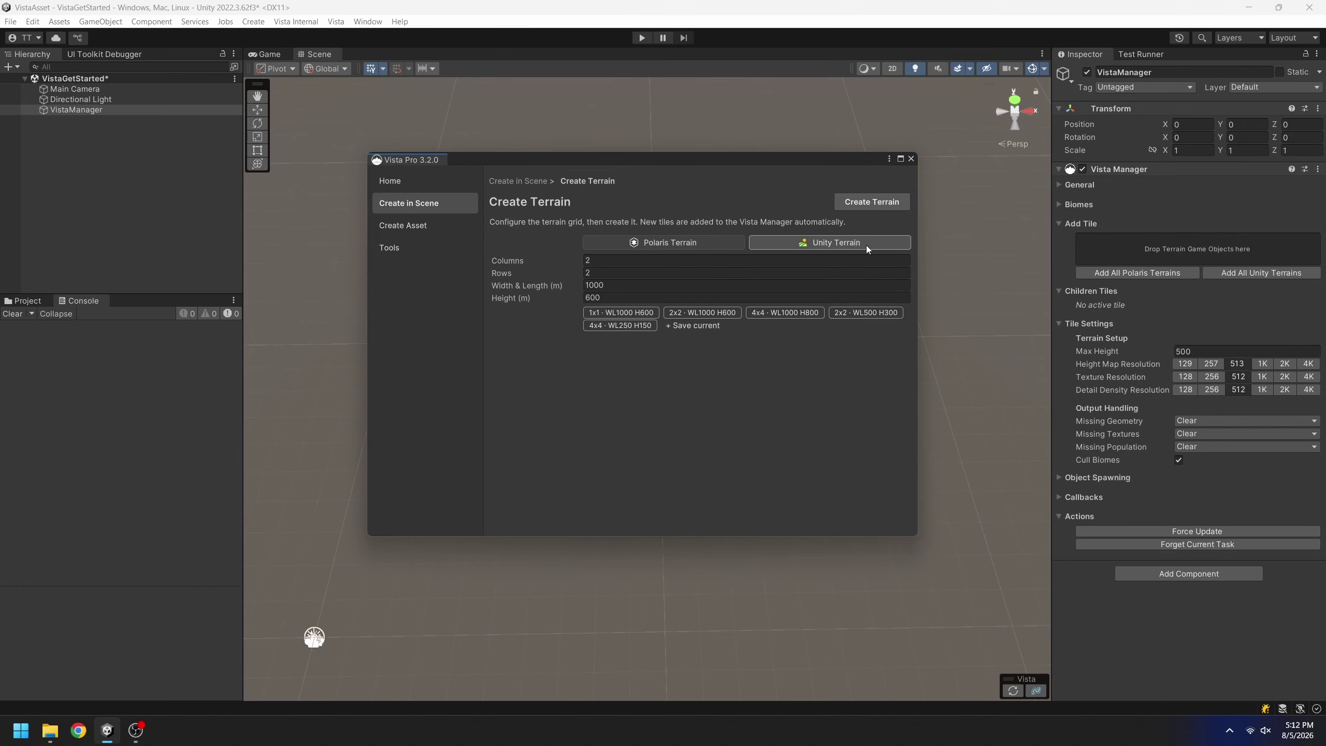
left_click(878, 203)
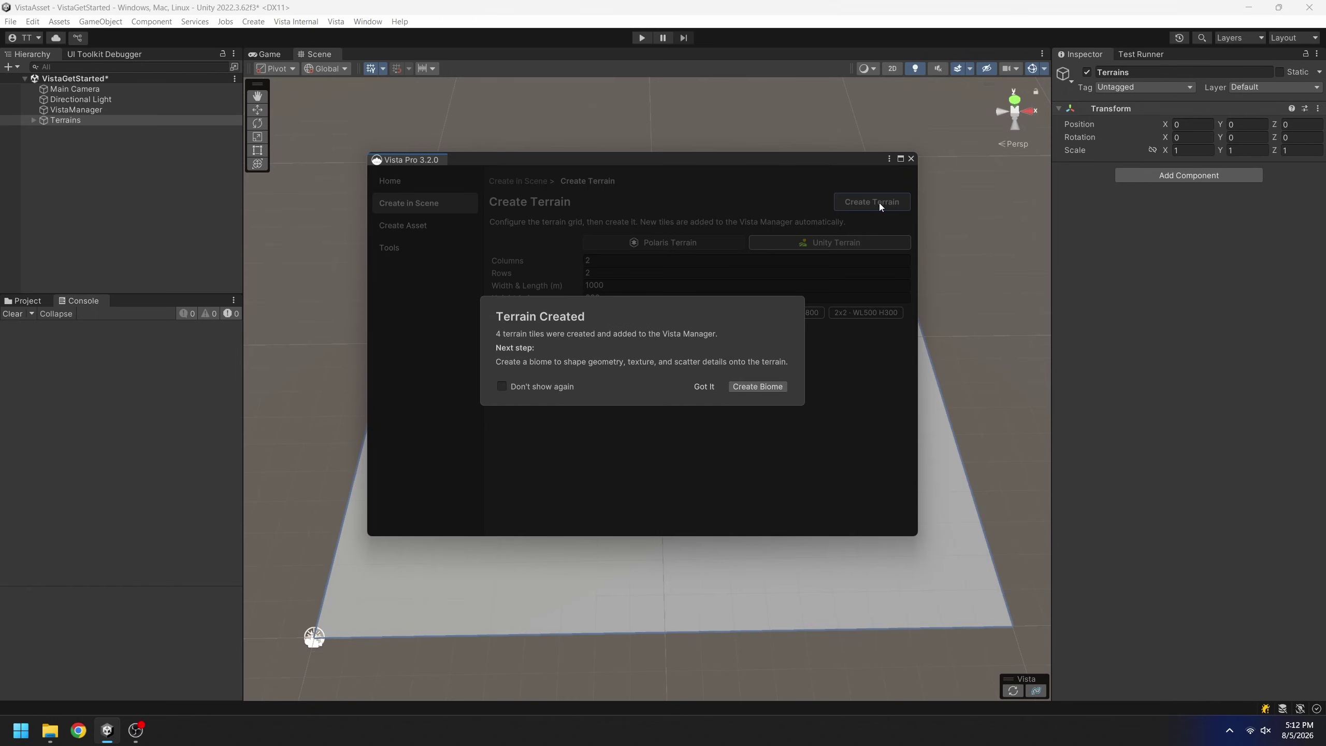
Continue to biome creation, compare the available templates and create a biome from the Mountain template.
left_click(771, 389)
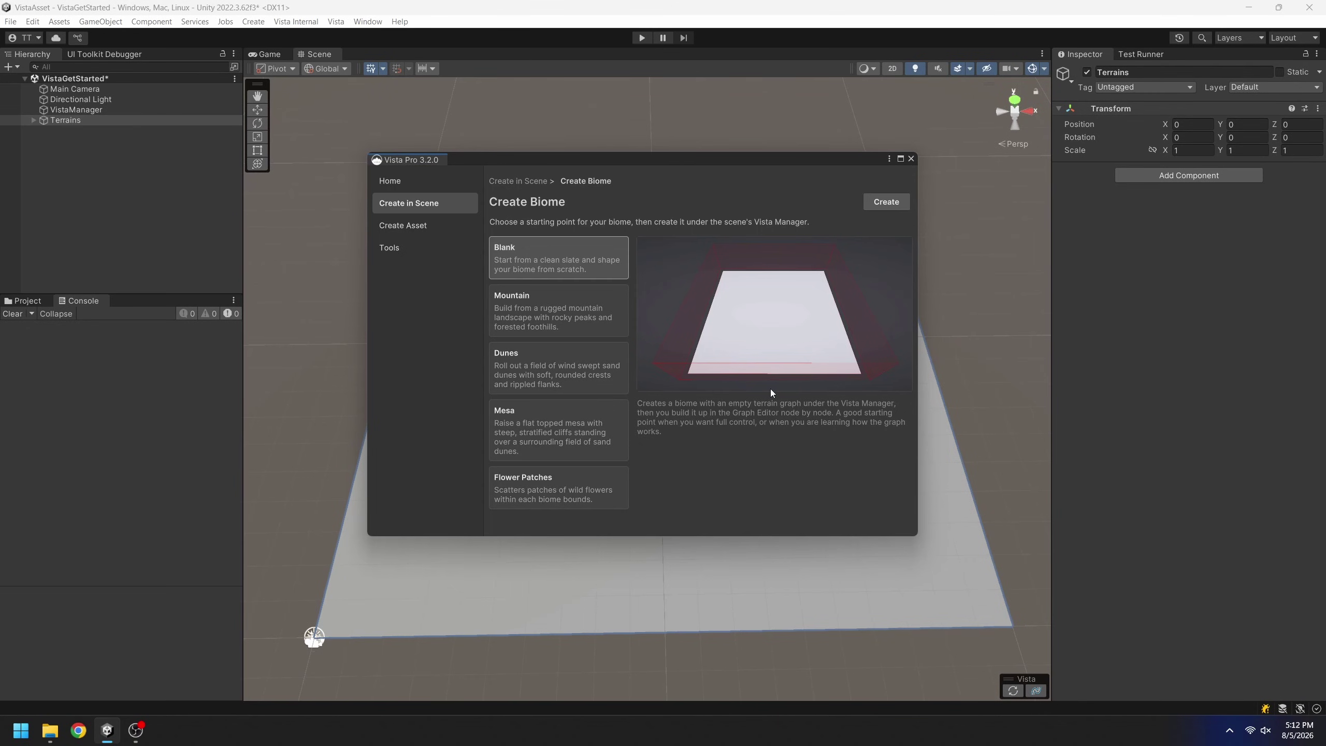
left_click(566, 313)
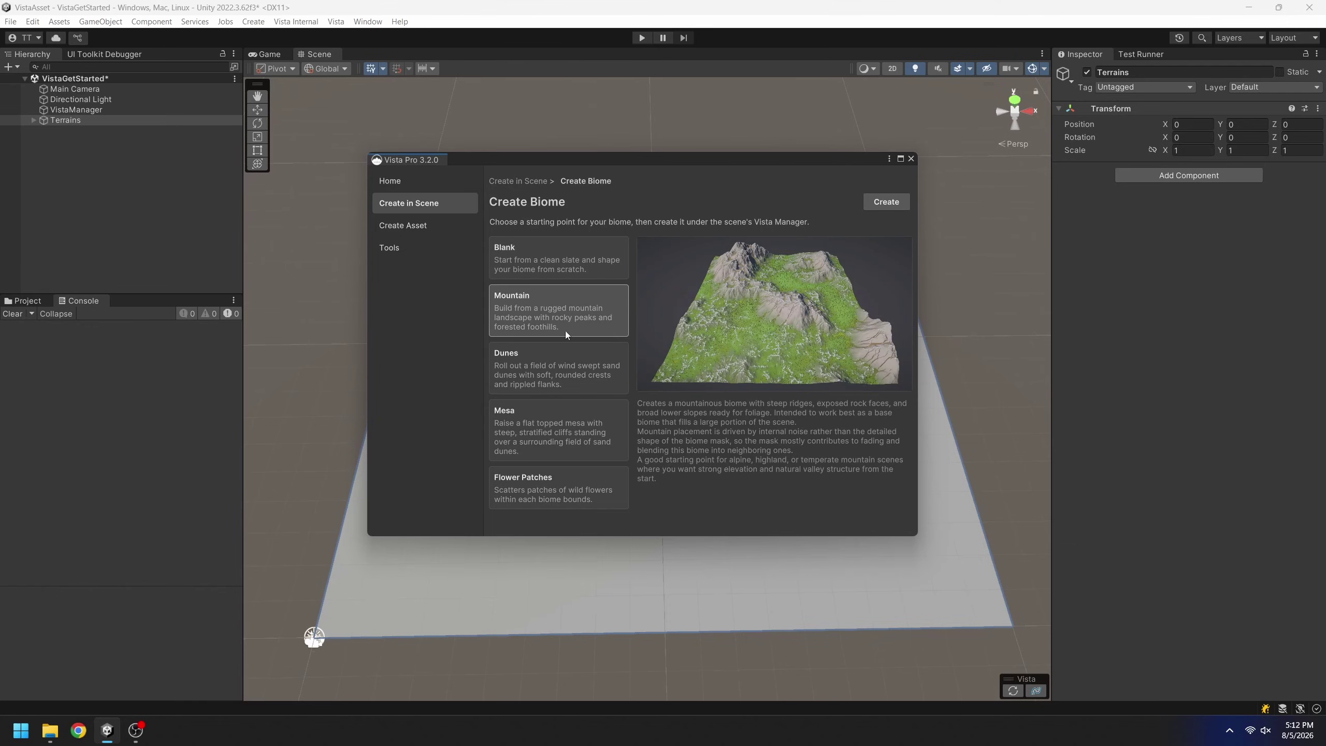
left_click(560, 366)
left_click(551, 443)
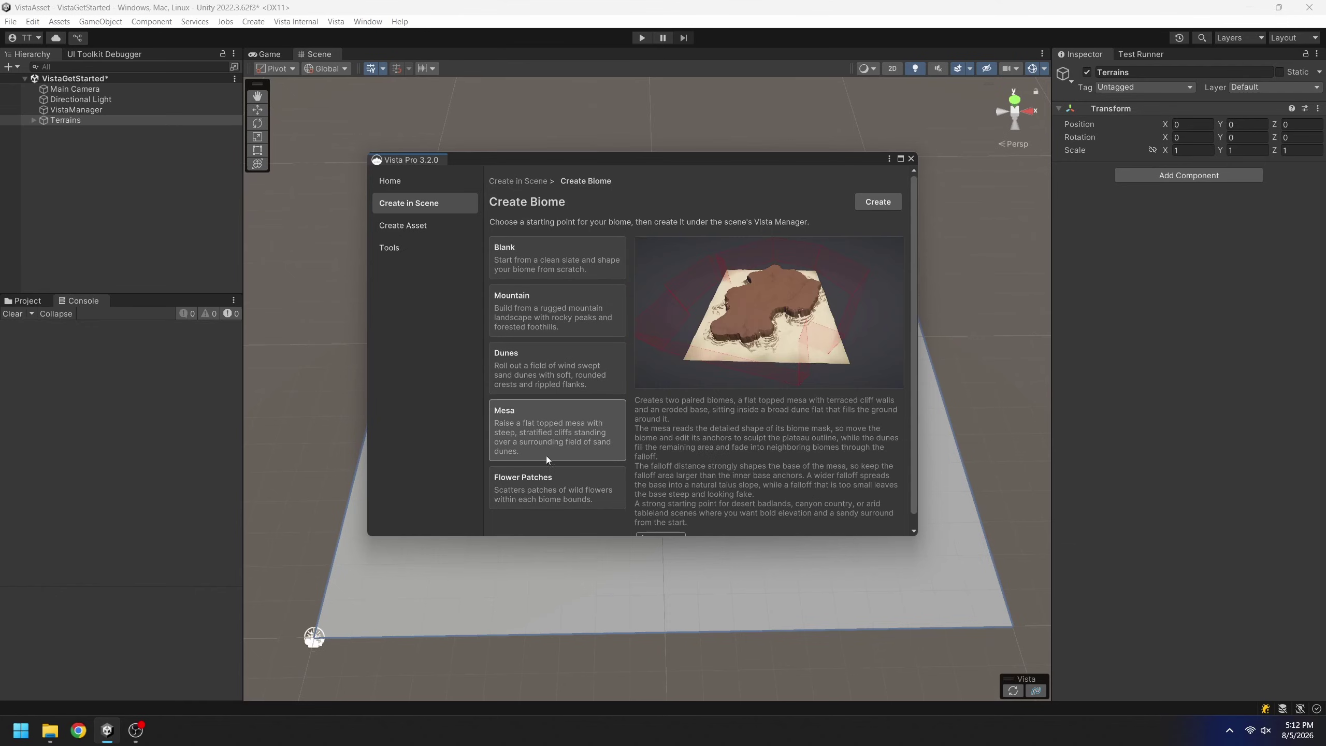
left_click(538, 502)
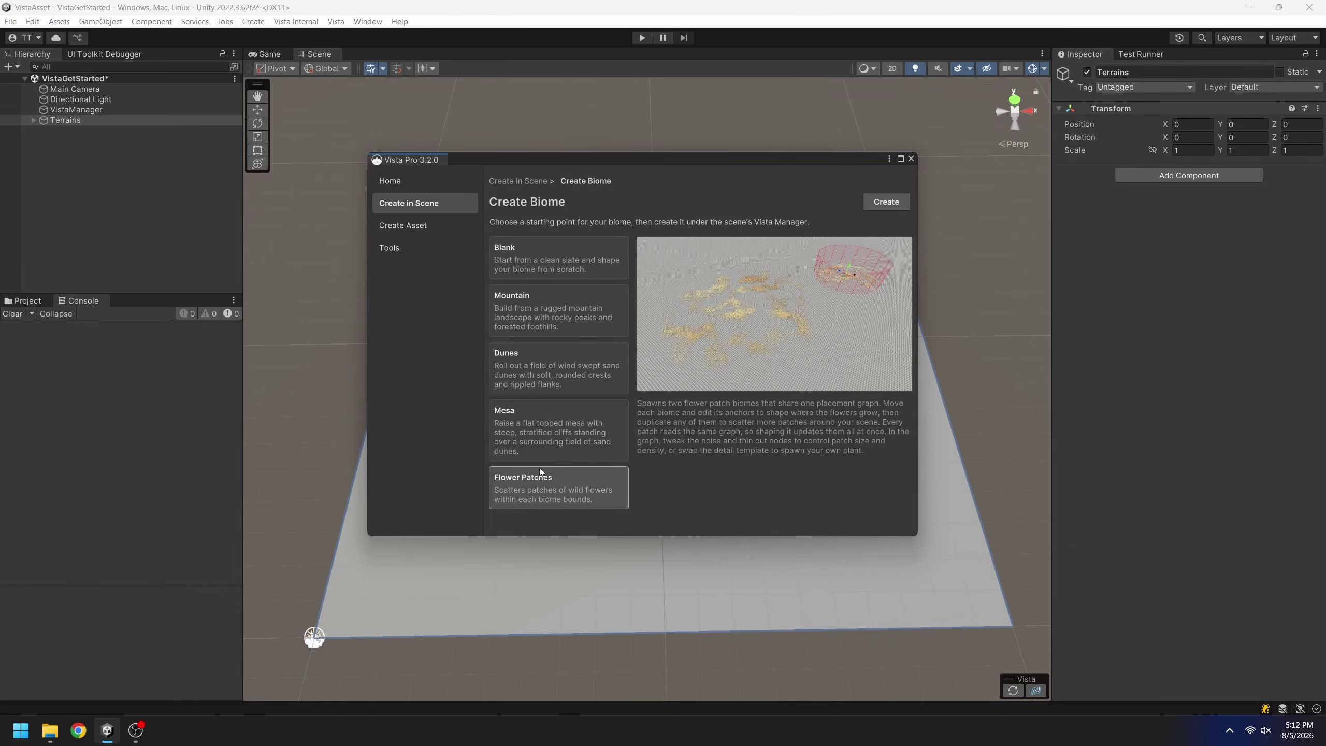
left_click(540, 439)
left_click(549, 368)
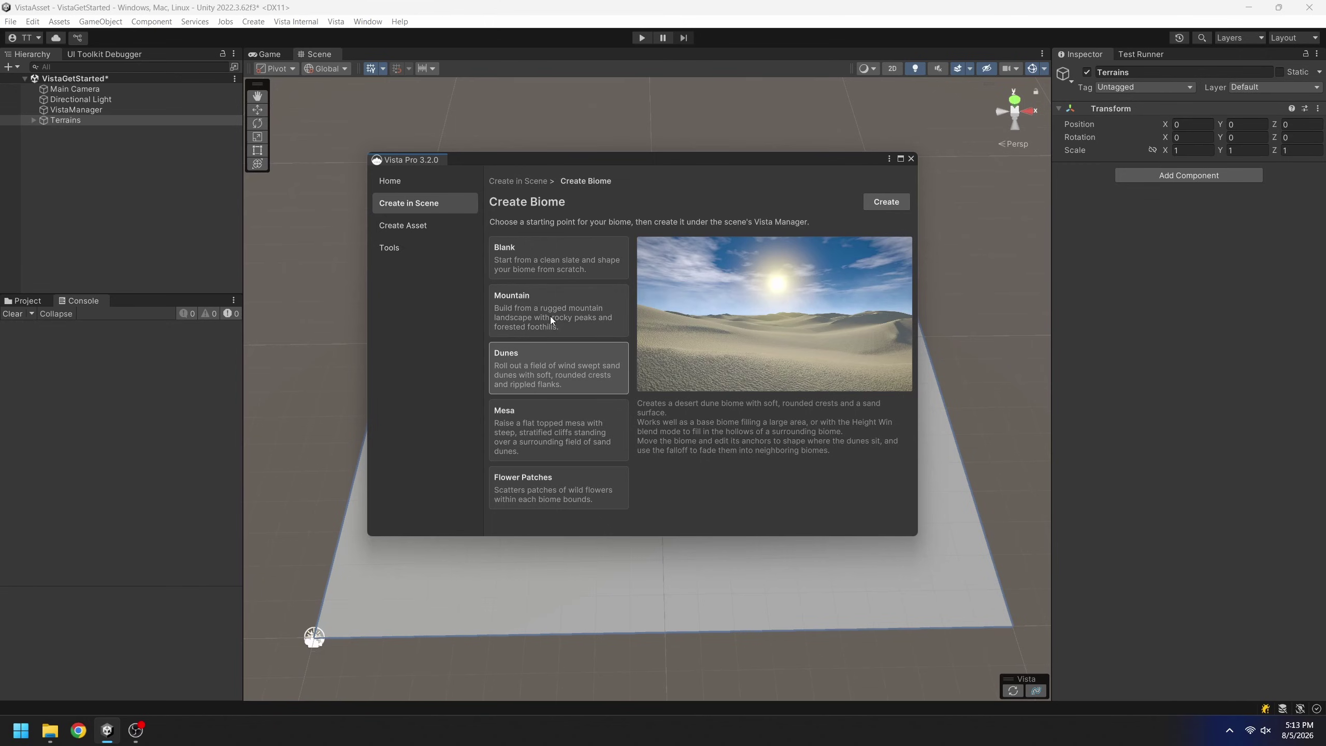
left_click(550, 319)
left_click(561, 251)
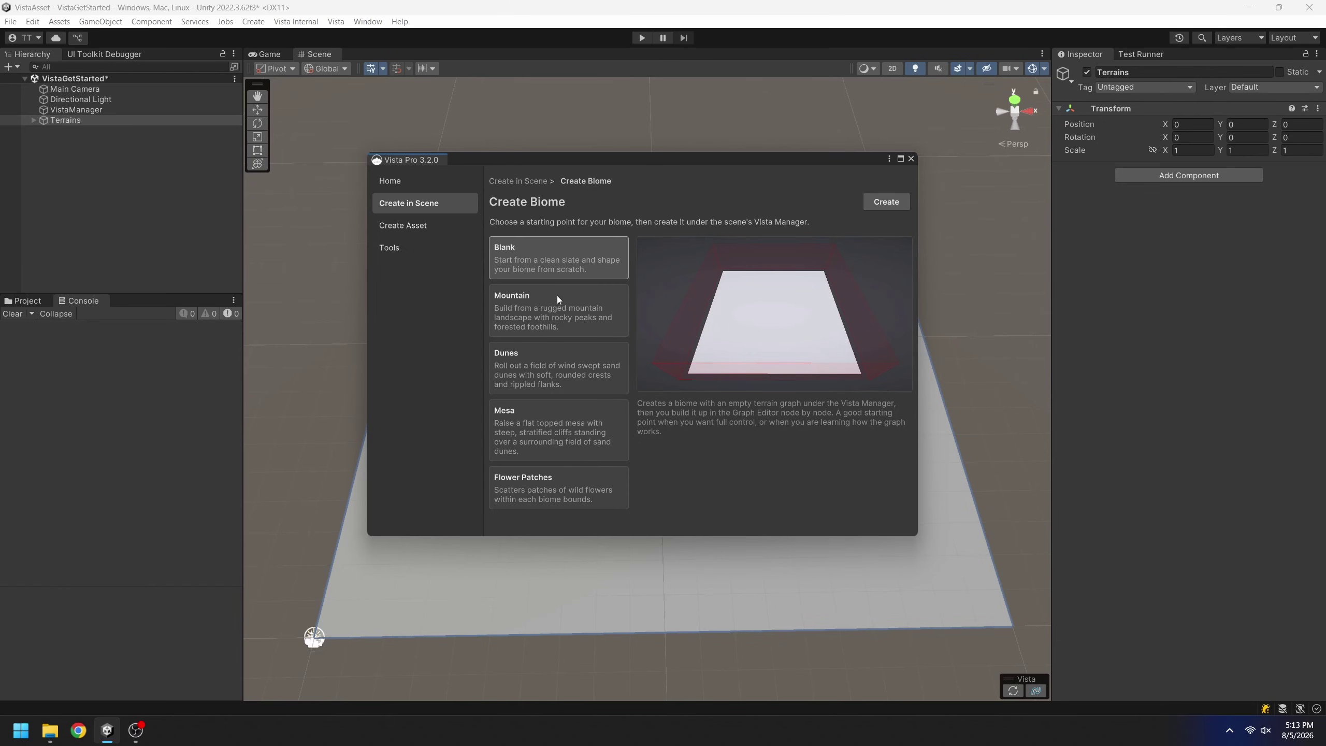
left_click(555, 311)
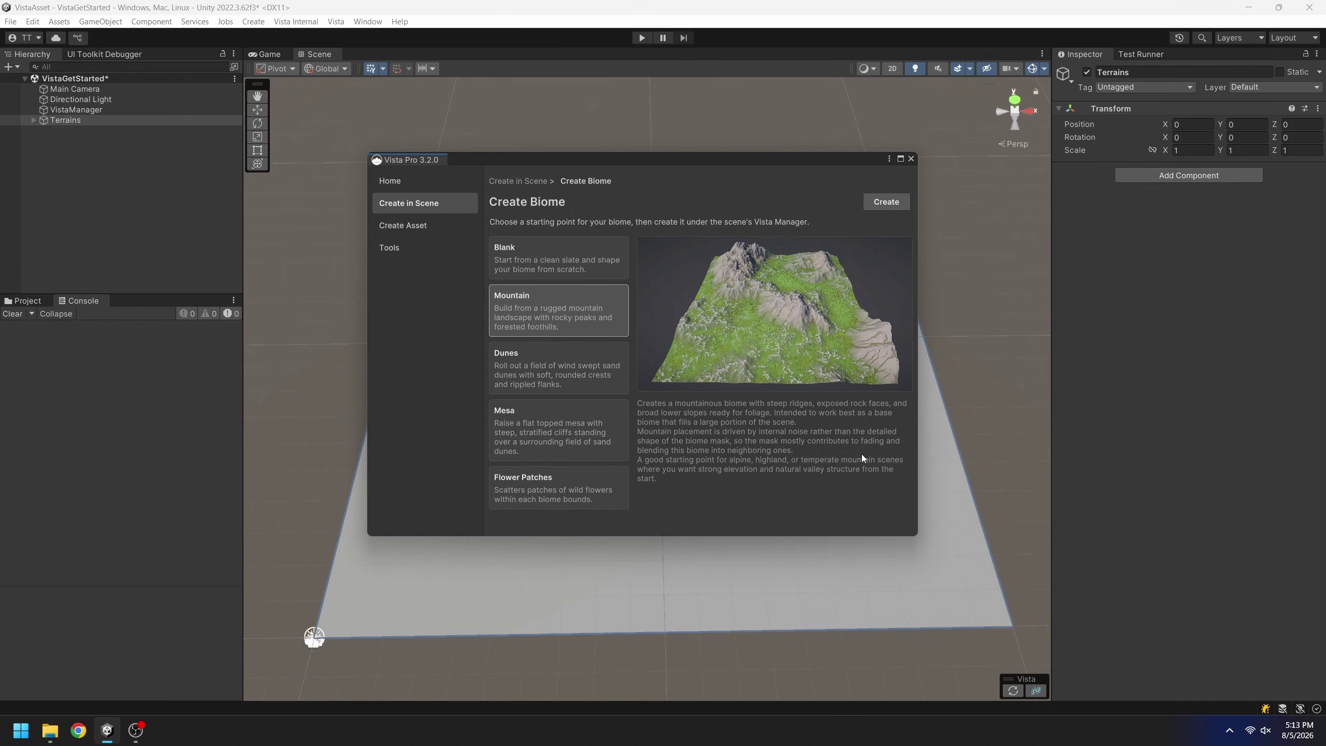
left_click(897, 203)
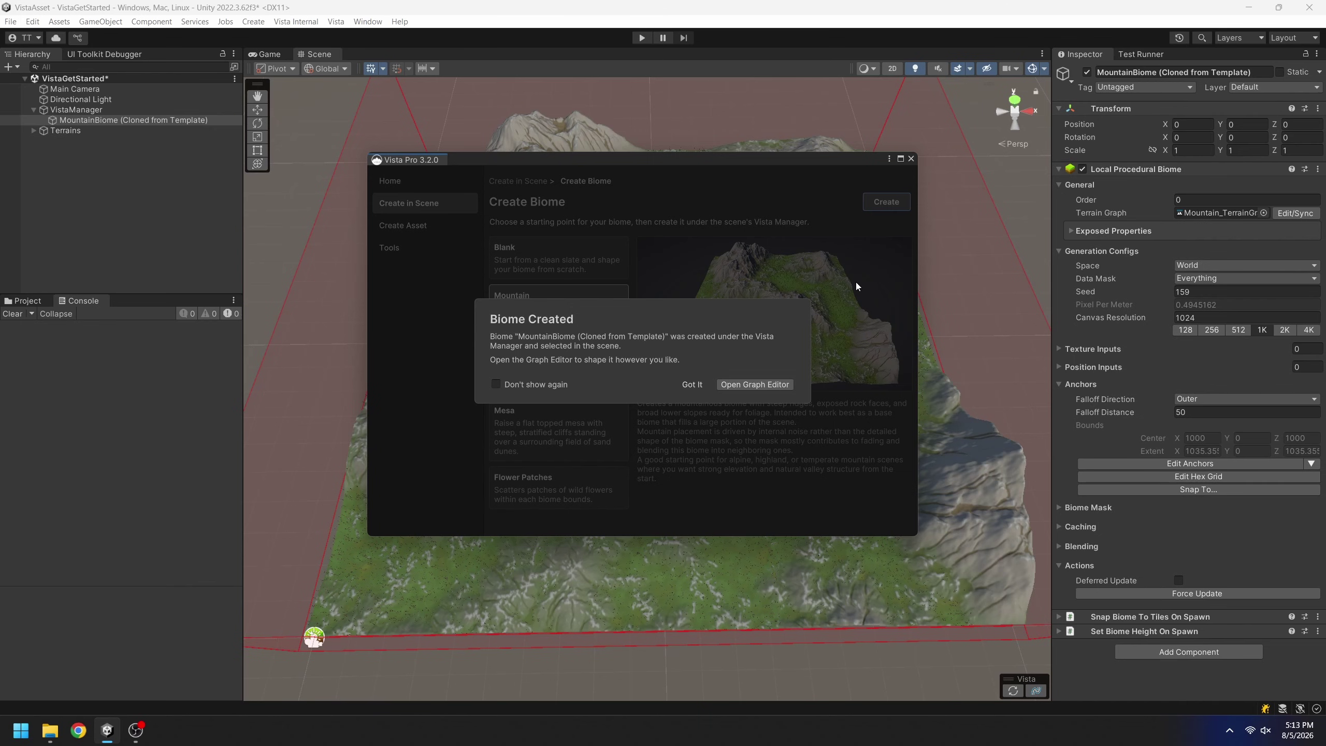
Dismiss the biome creation notice without opening the graph editor and close the Vista Wizard.
left_click(688, 385)
left_click(911, 159)
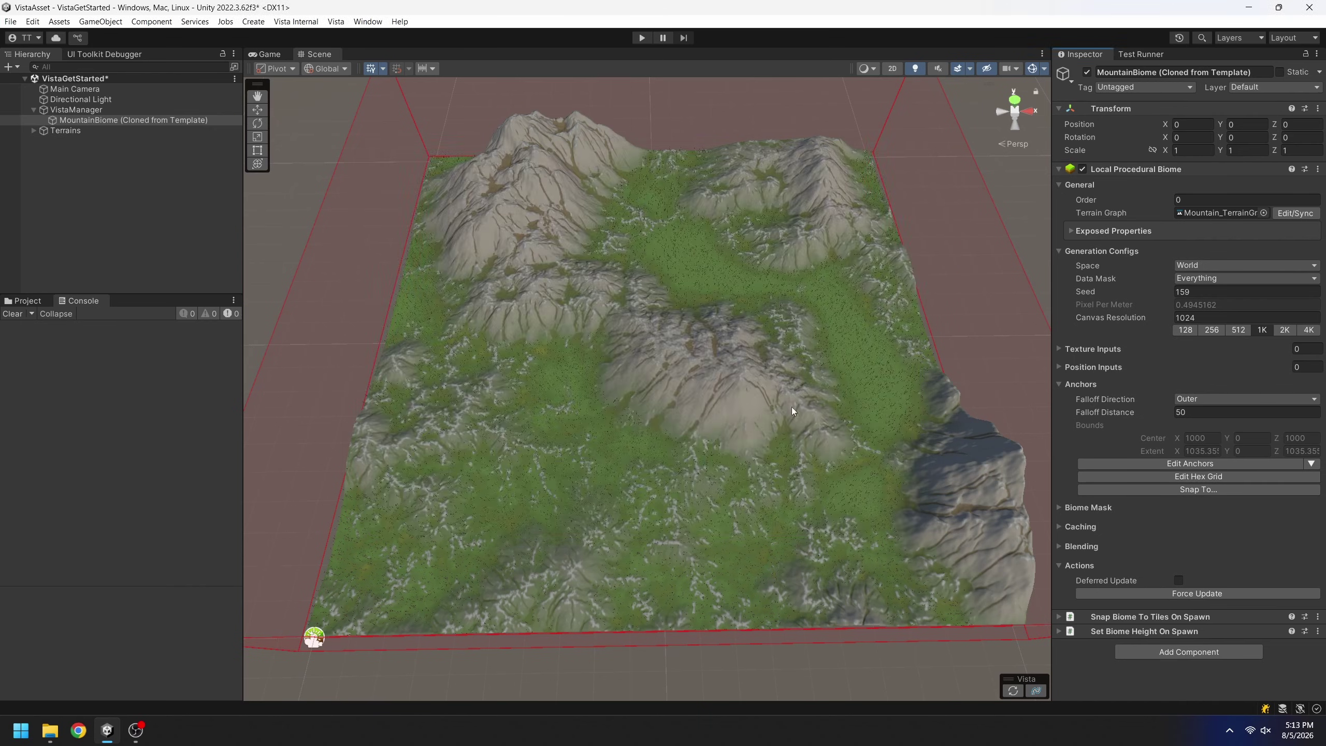
Examine the generated mountain terrain in the scene from several angles, both close up and from a distance.
right_click_drag(792, 406, 768, 354)
middle_click_drag(781, 444, 786, 237)
scroll(714, 420, "up", 5)
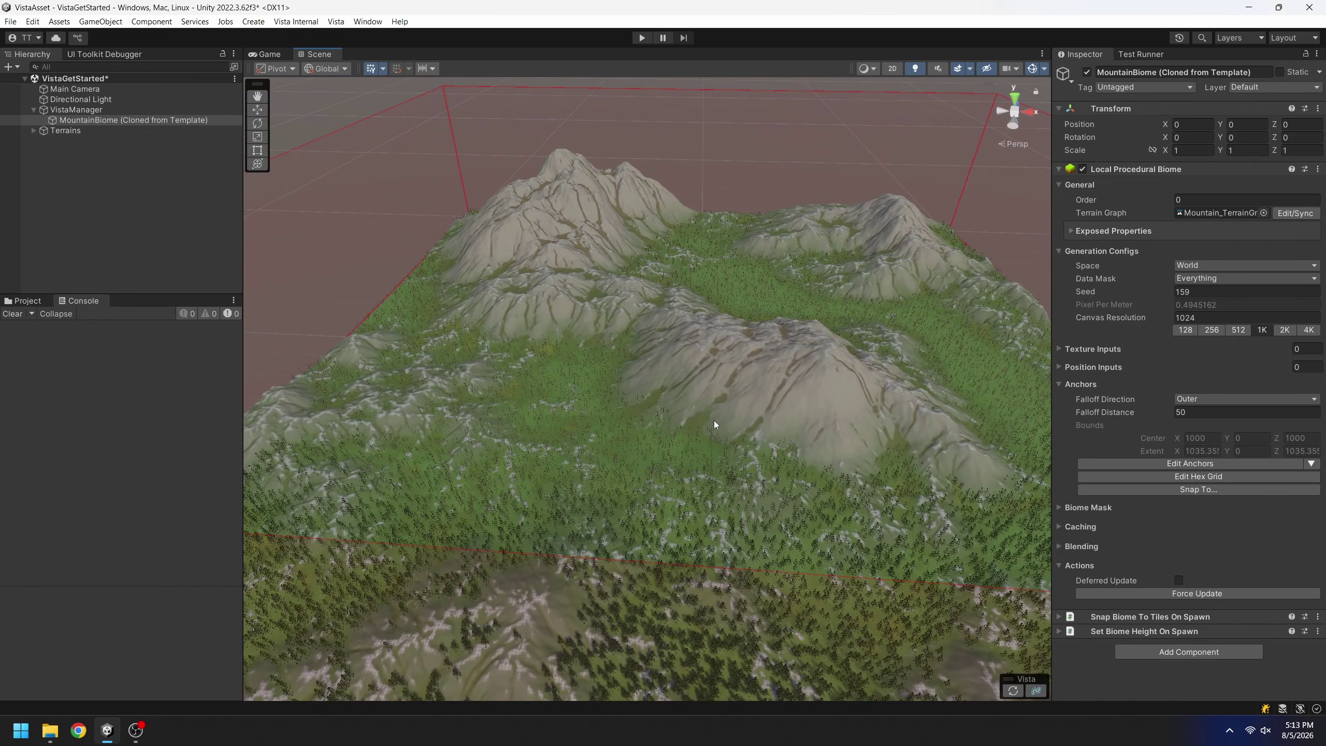
scroll(714, 423, "up", 4)
right_click_drag(710, 429, 882, 415)
scroll(557, 395, "up", 2)
middle_click_drag(557, 395, 491, 277)
right_click_drag(793, 287, 673, 281)
scroll(674, 281, "down", 8)
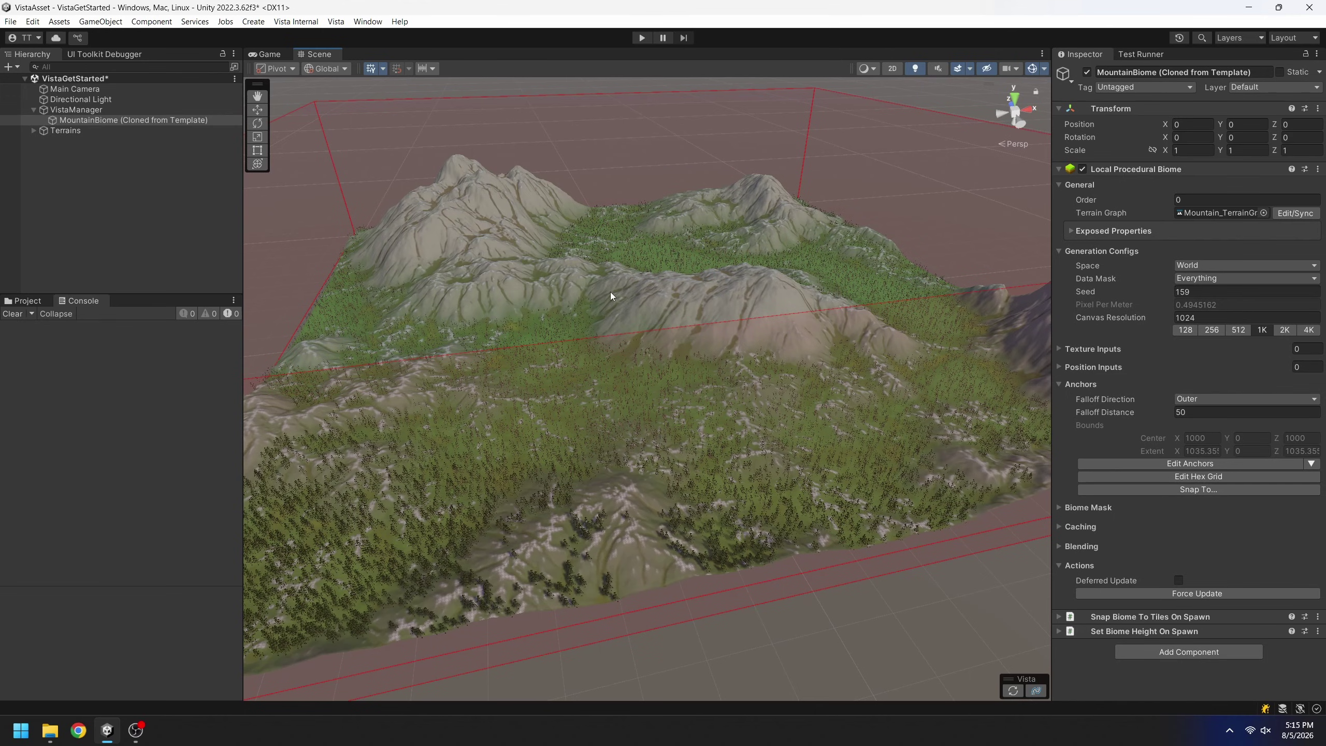
Open the MountainBiome's terrain graph for editing and enlarge the graph editor by narrowing the panels beside it.
left_click(100, 122)
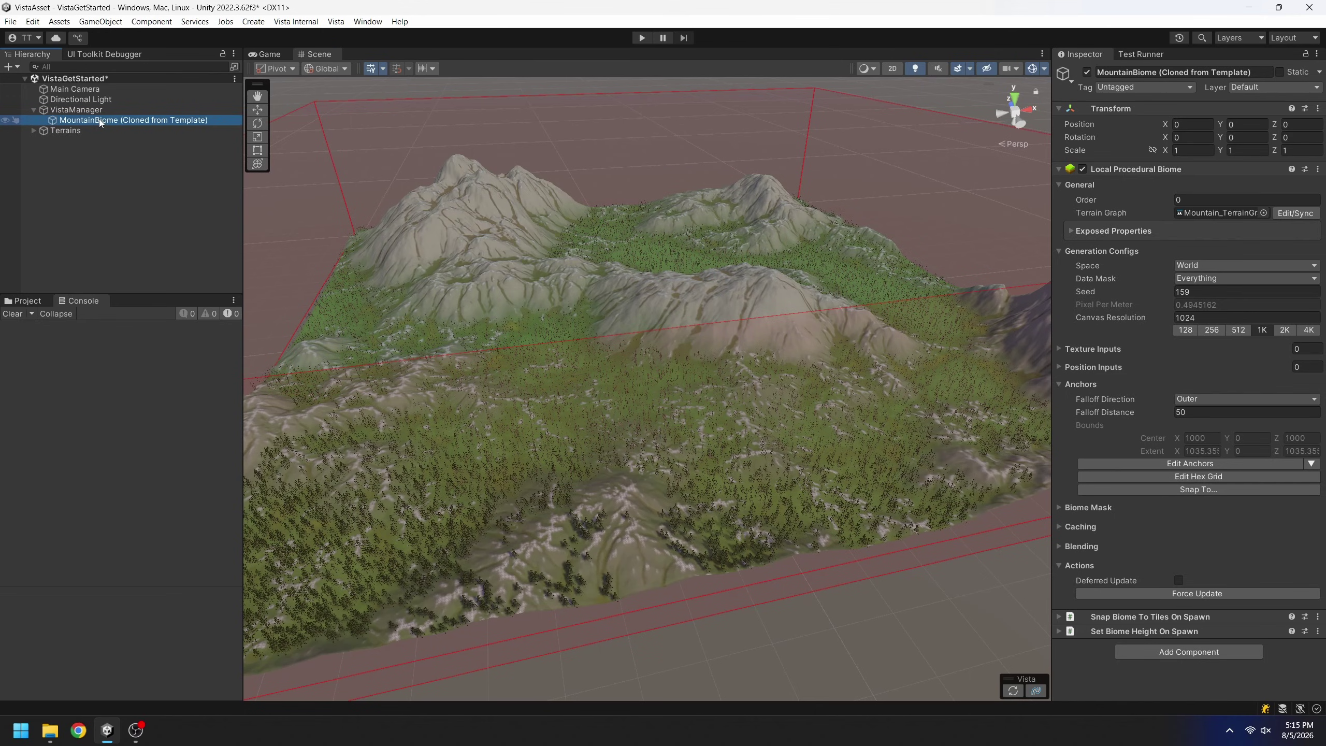
left_click(1306, 218)
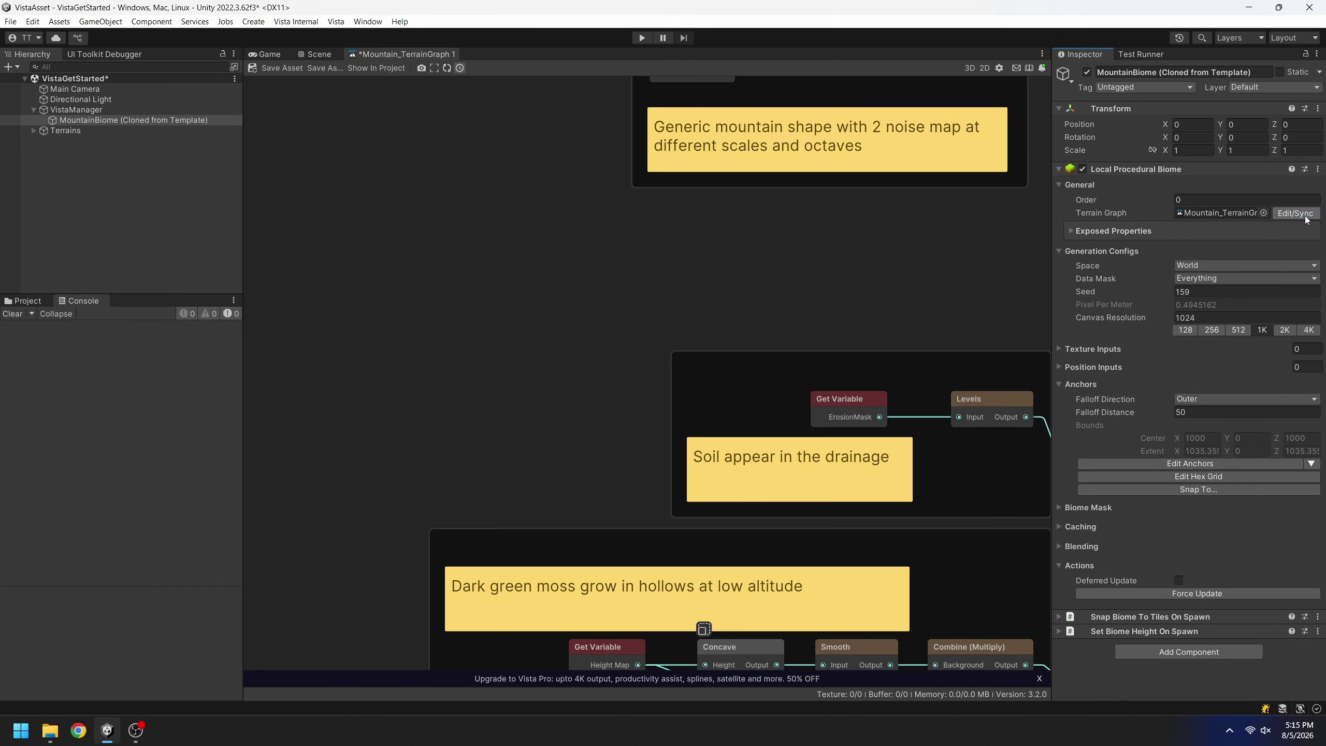
left_click_drag(241, 239, 109, 239)
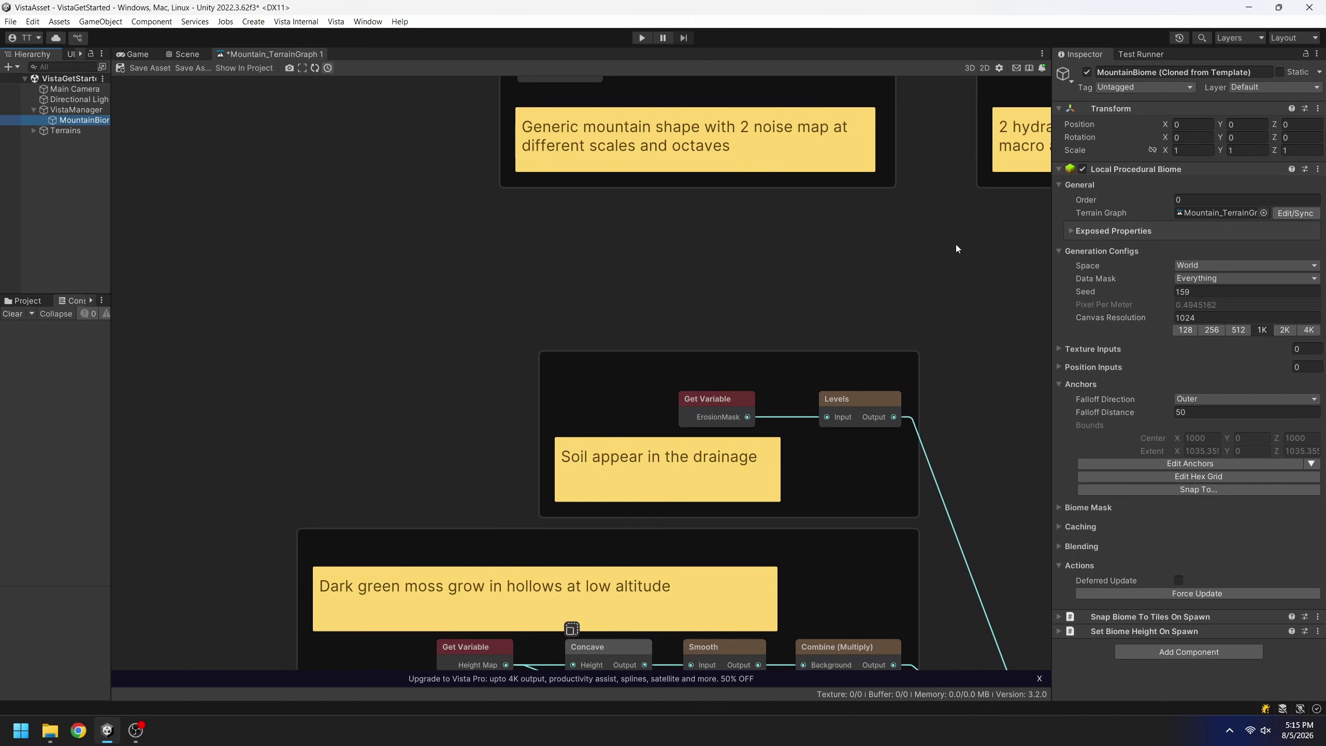
left_click_drag(1051, 292, 1122, 292)
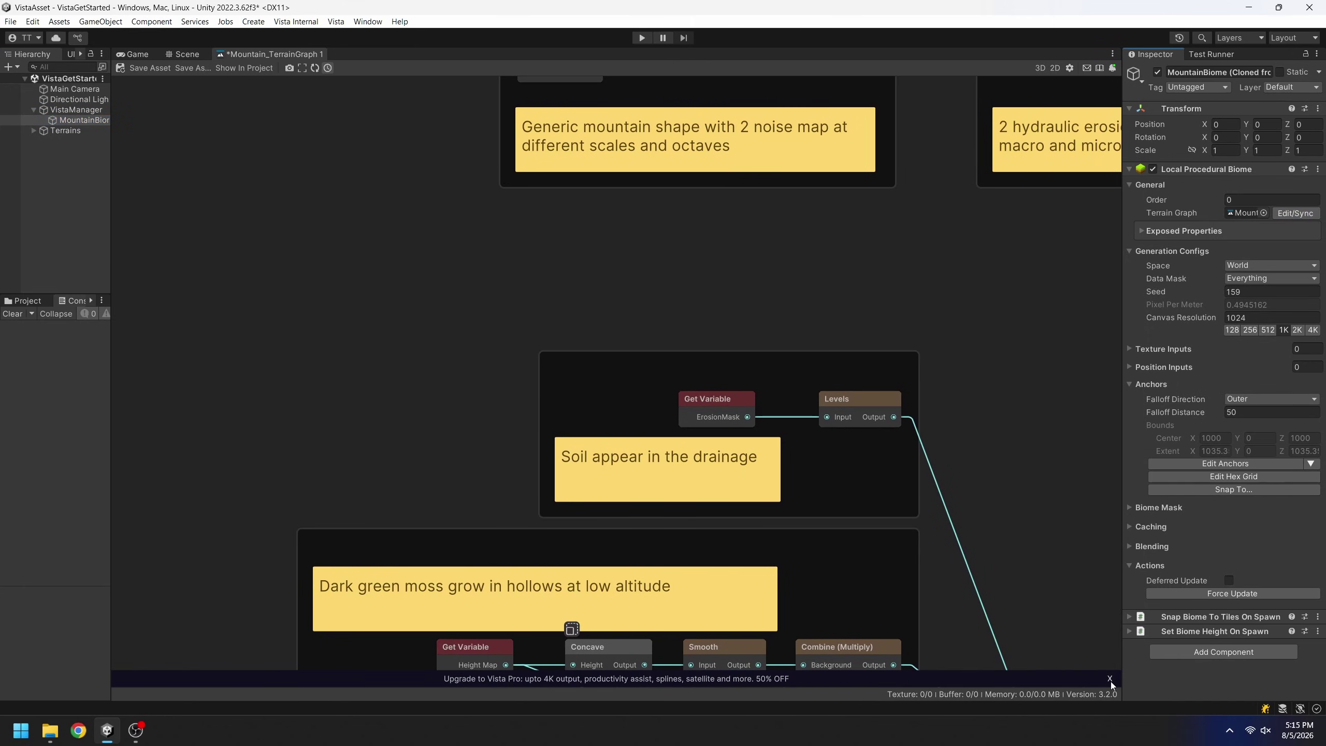
Examine the mountain graph's node groups for height, erosion, texture layers, tree spawning and grass details.
scroll(966, 442, "down", 4)
scroll(965, 442, "down", 3)
middle_click_drag(1036, 447, 726, 334)
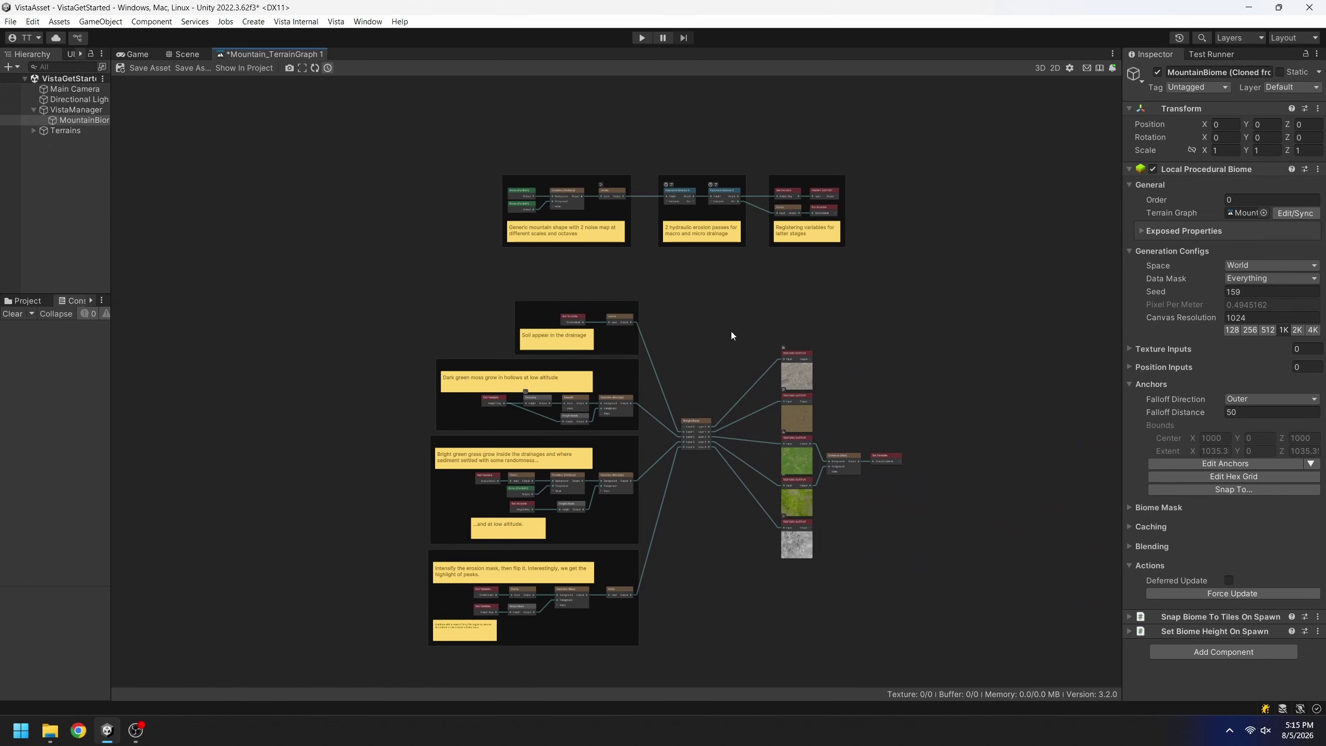
scroll(605, 168, "up", 5)
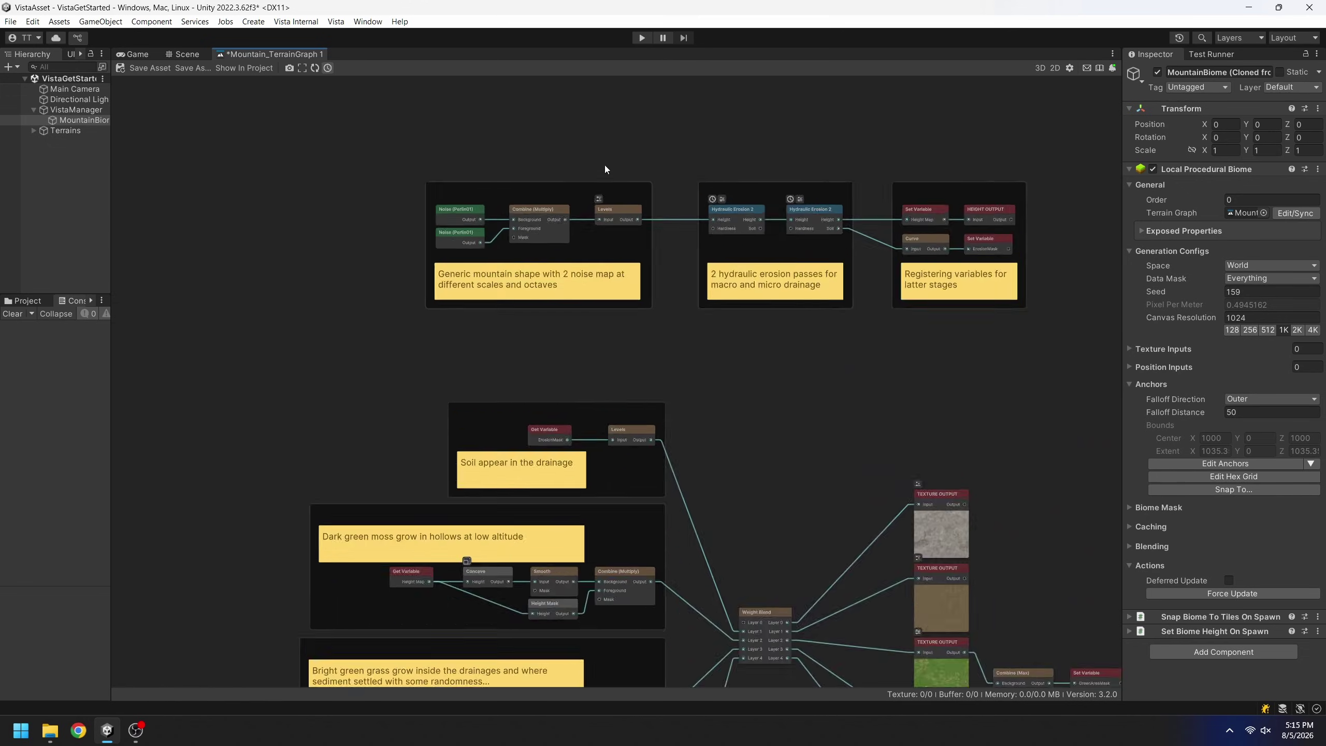
middle_click_drag(1005, 435, 842, 168)
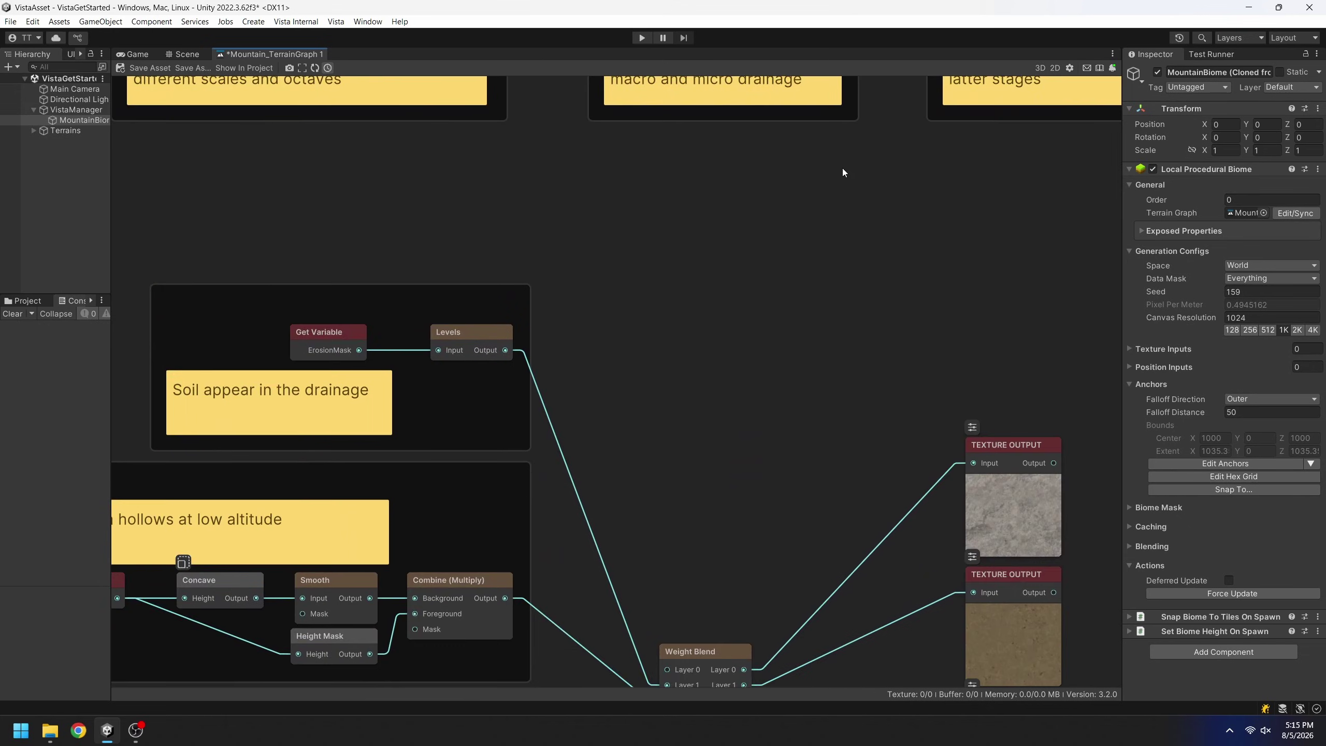
scroll(772, 360, "down", 3)
middle_click_drag(758, 481, 778, 153)
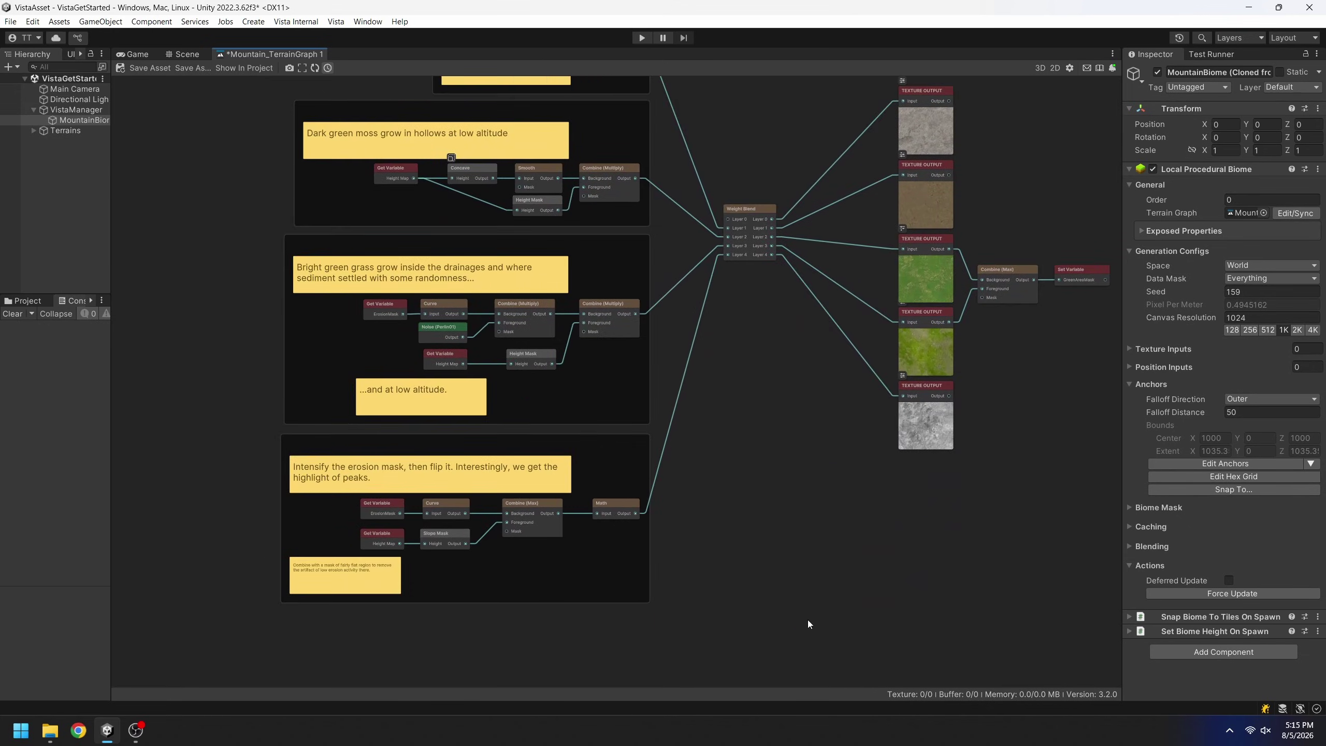
middle_click_drag(808, 620, 800, 105)
scroll(984, 386, "up", 5)
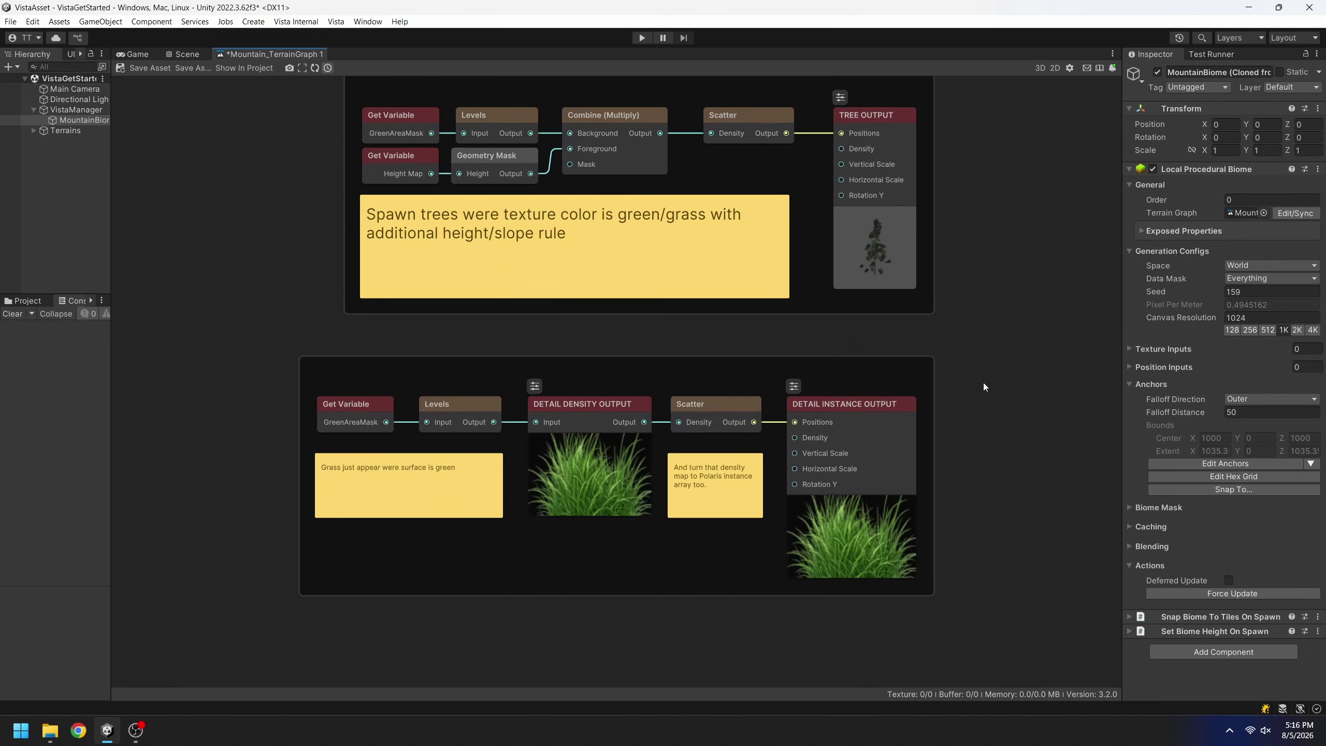
scroll(868, 369, "down", 4)
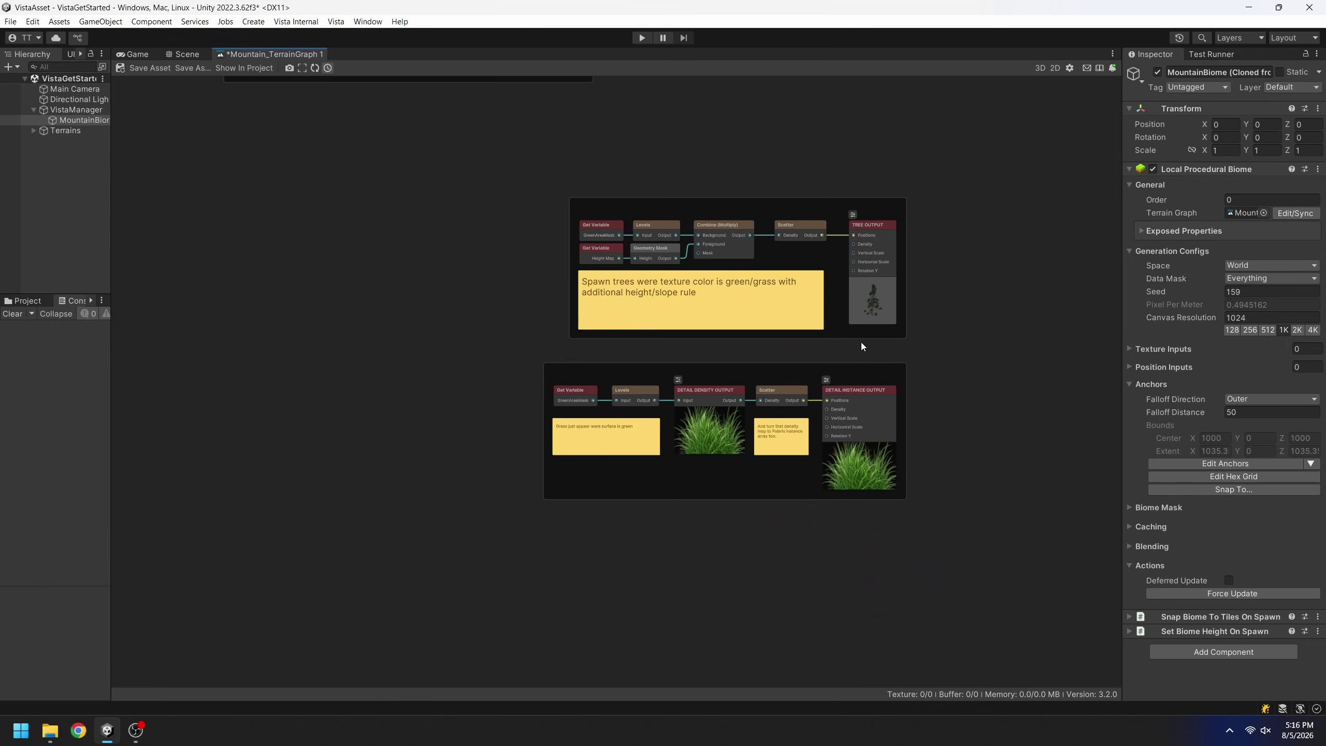
scroll(874, 271, "down", 6)
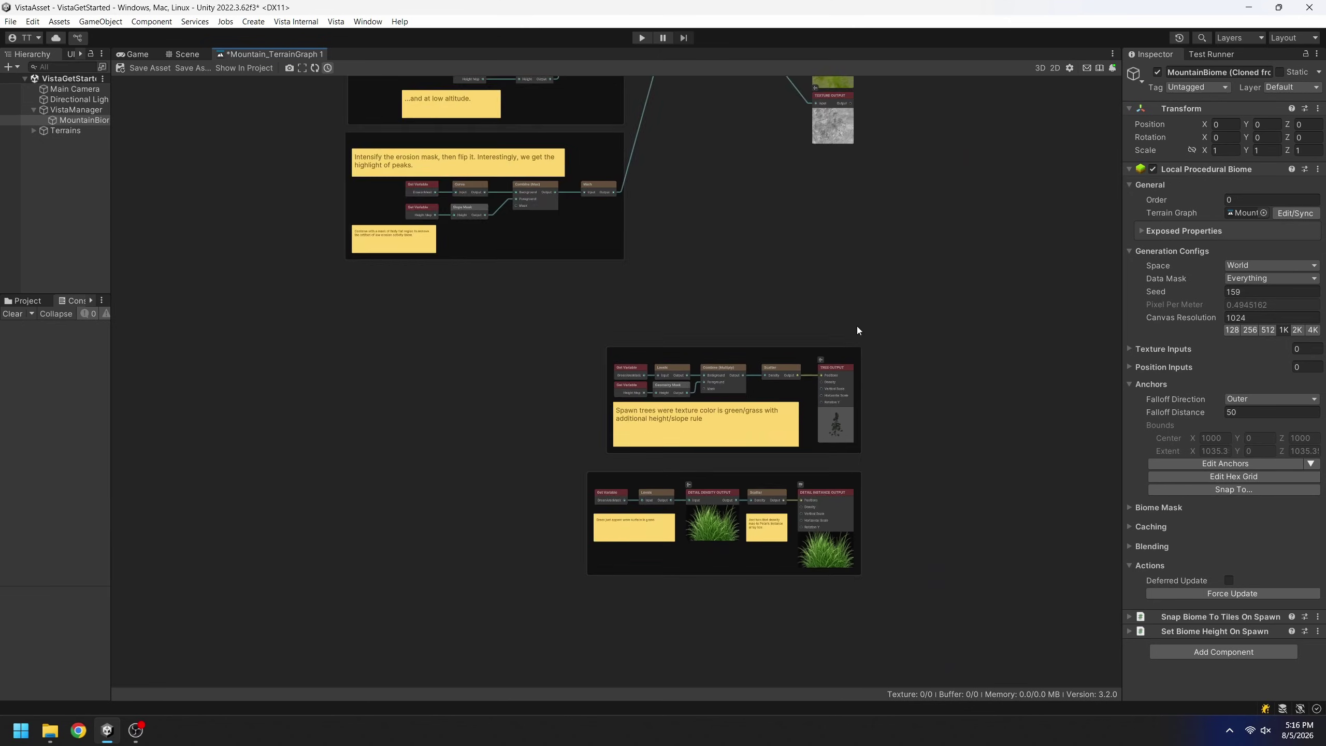
middle_click_drag(897, 270, 870, 349)
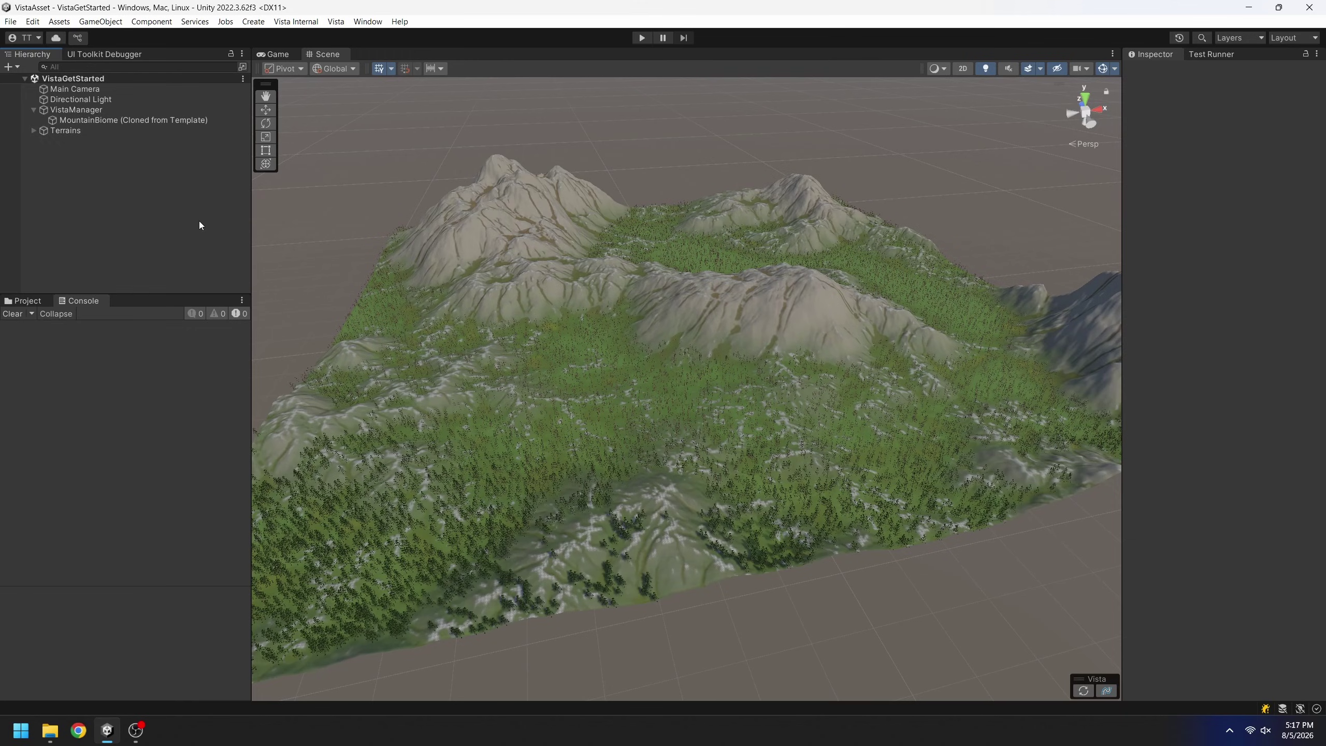
Reopen the Vista Wizard from the scene hierarchy, open Mountain_TerrainGraph 1 from the recent biomes and select its MountainBiome object.
right_click(126, 209)
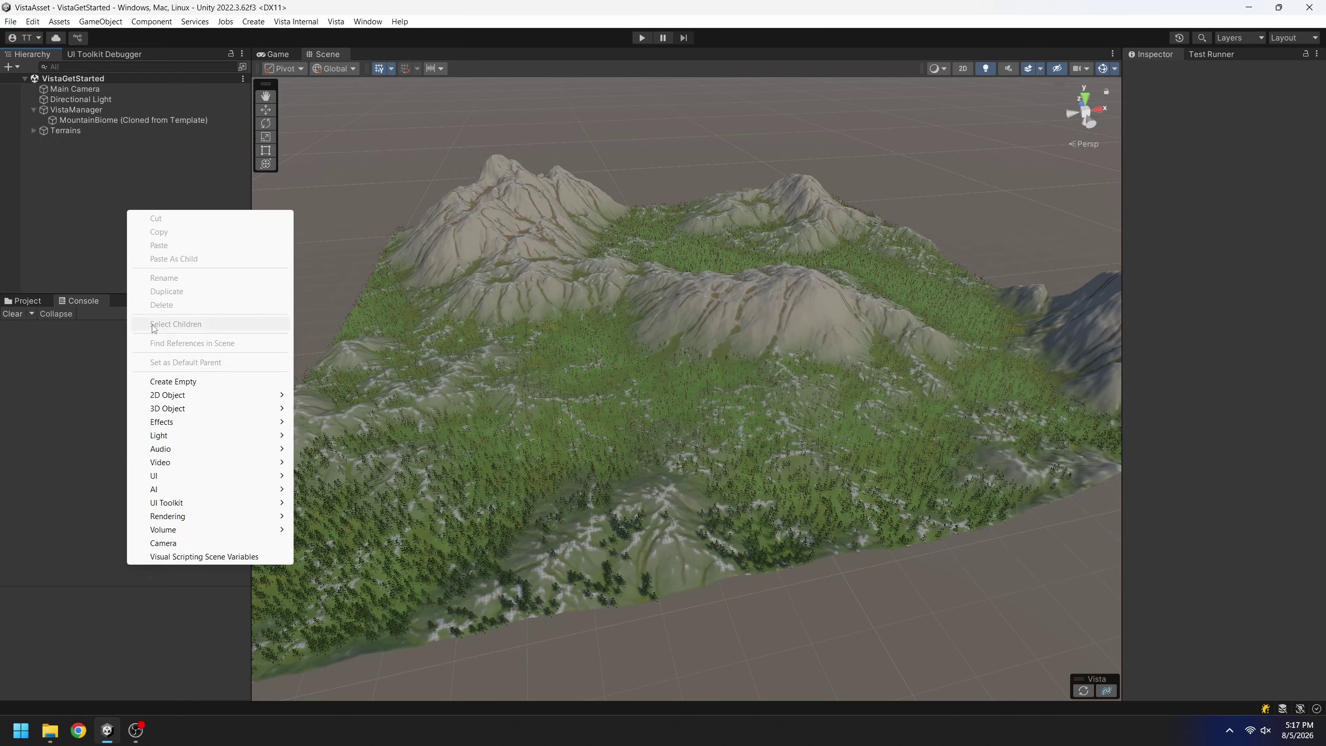
mouse_move(167, 409)
mouse_move(366, 422)
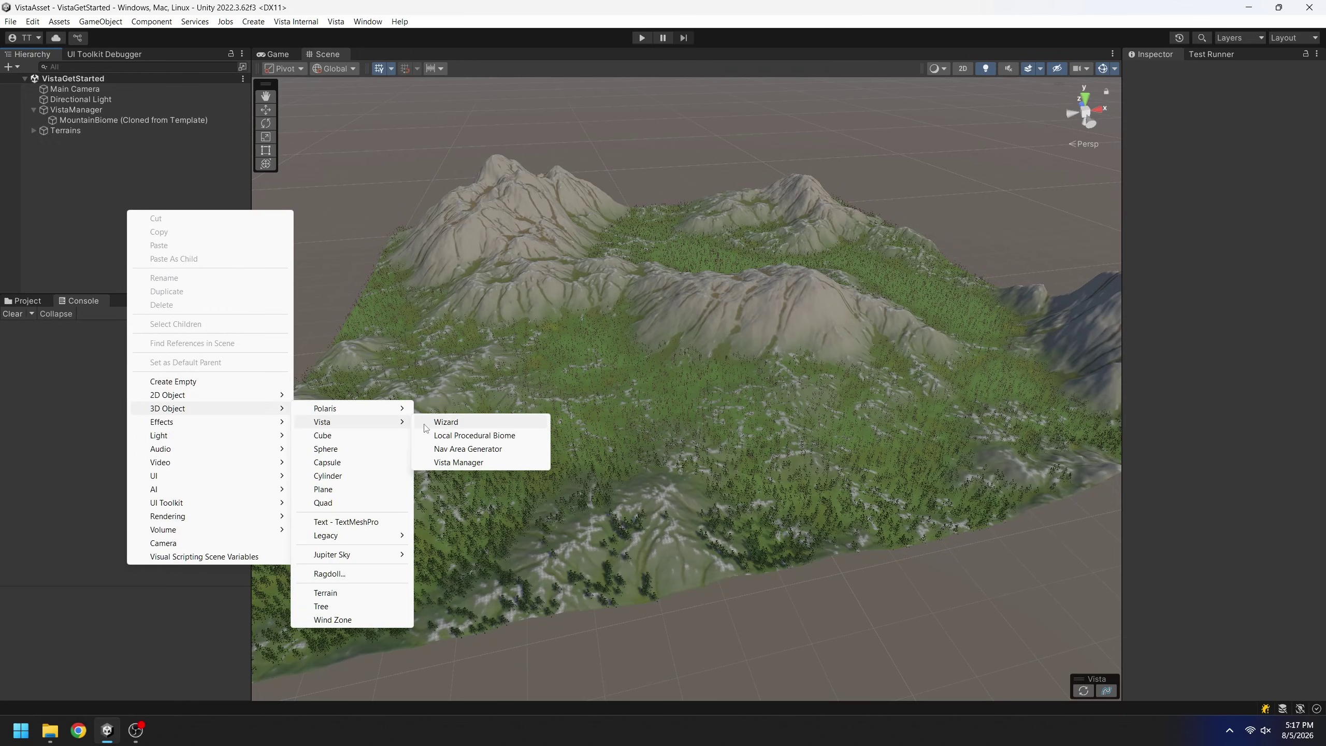
left_click(486, 424)
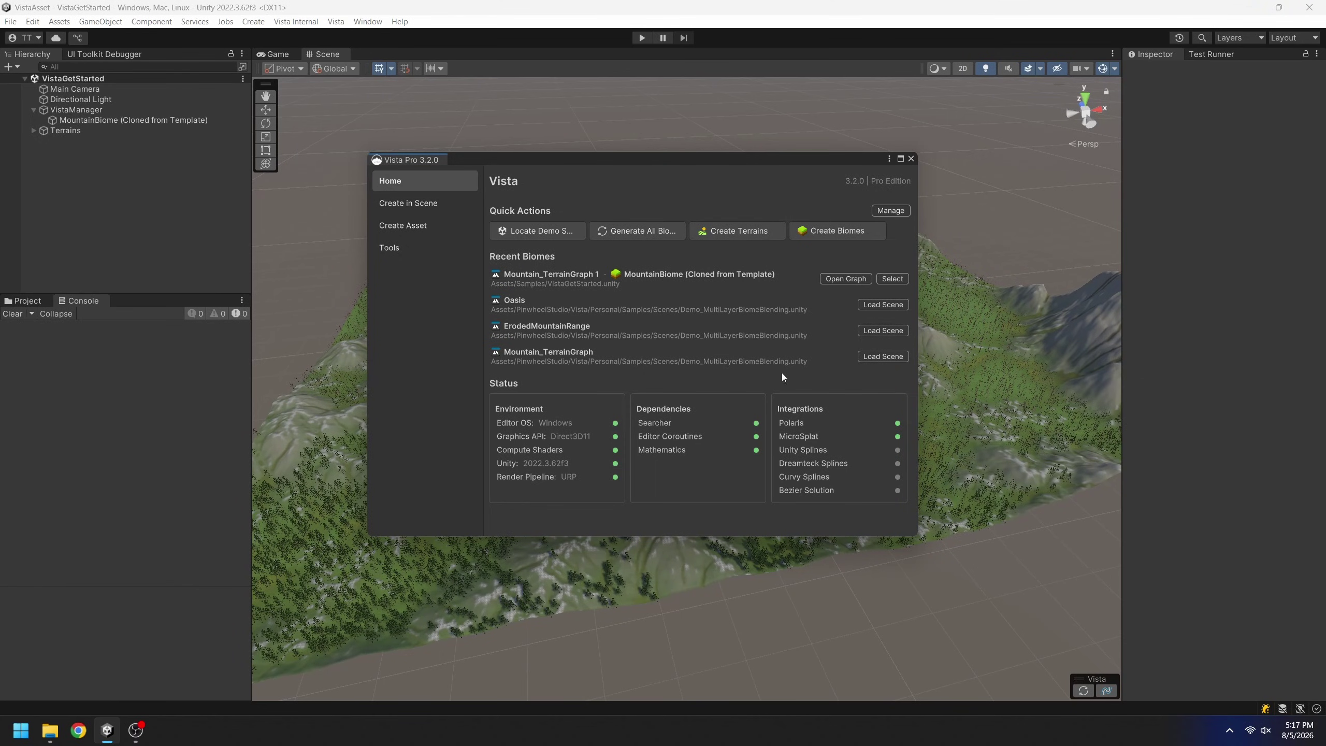
left_click(847, 279)
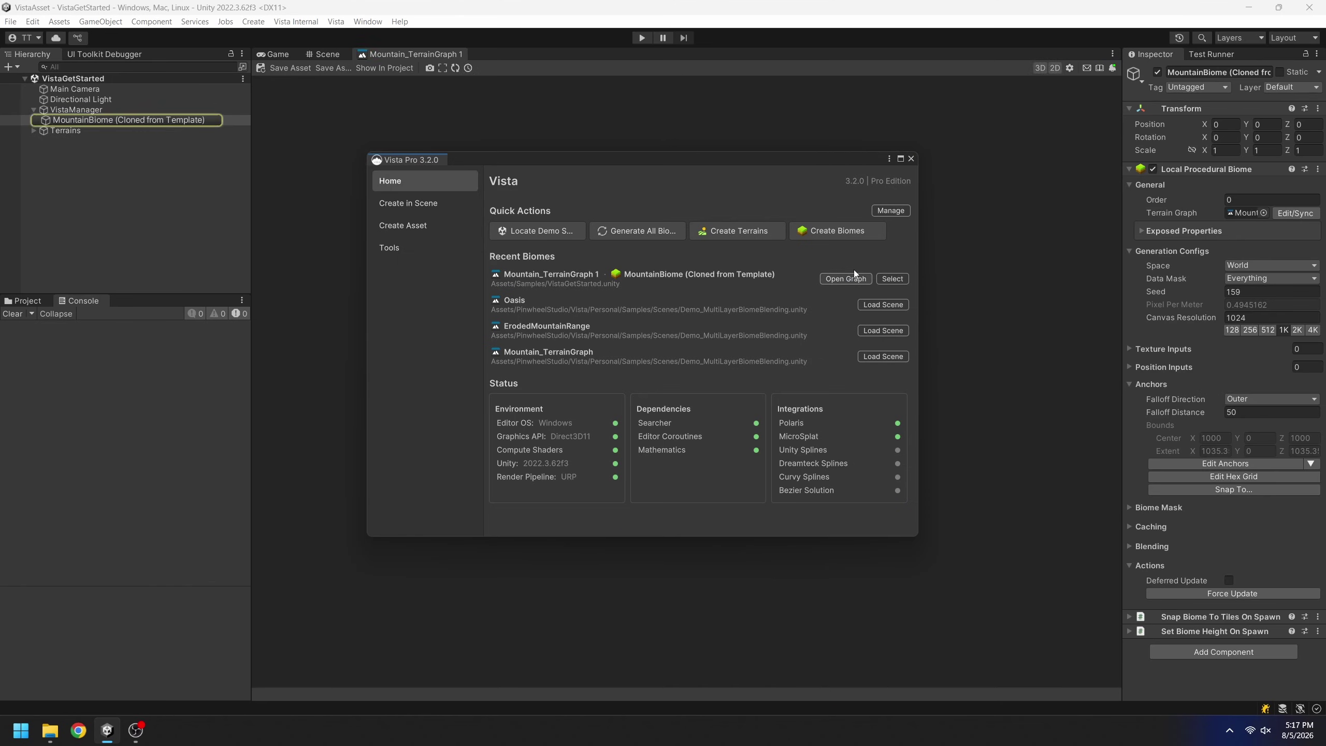
left_click(893, 278)
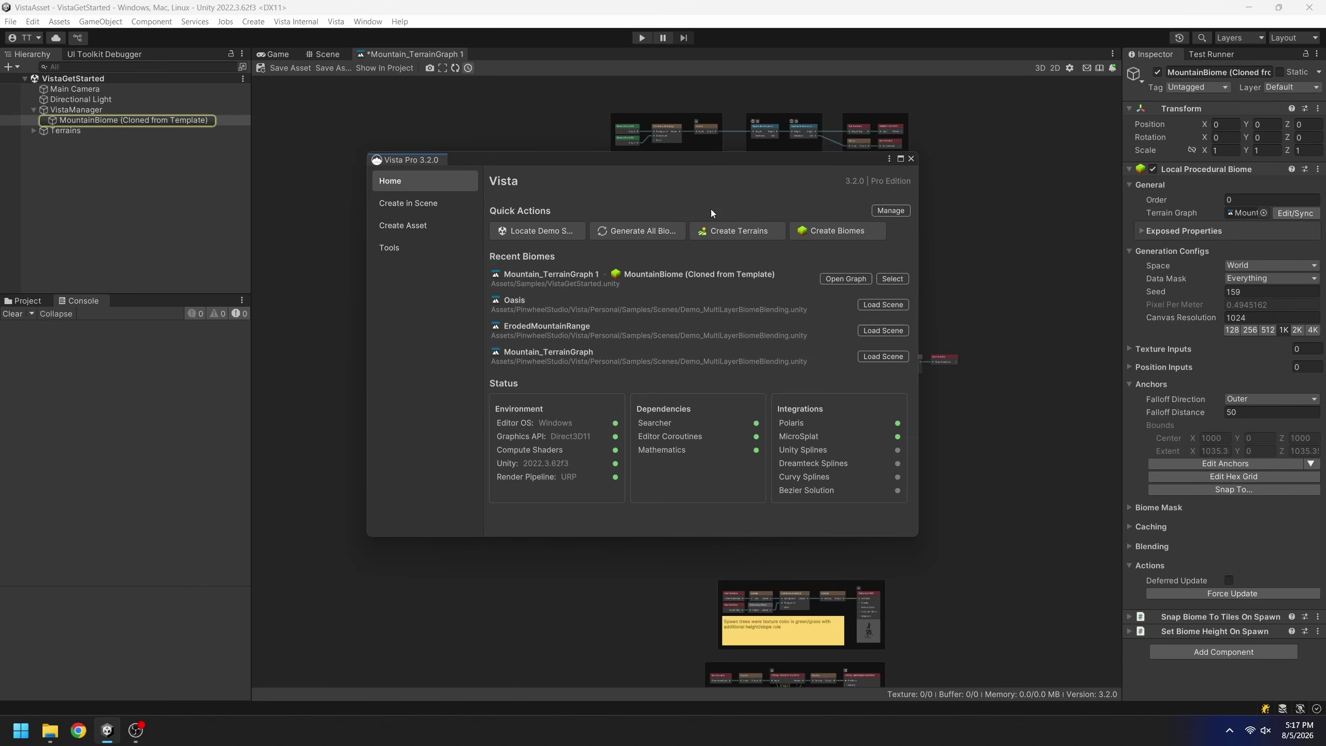
Return to the scene view and regenerate all biomes with the wizard's quick action.
left_click(320, 54)
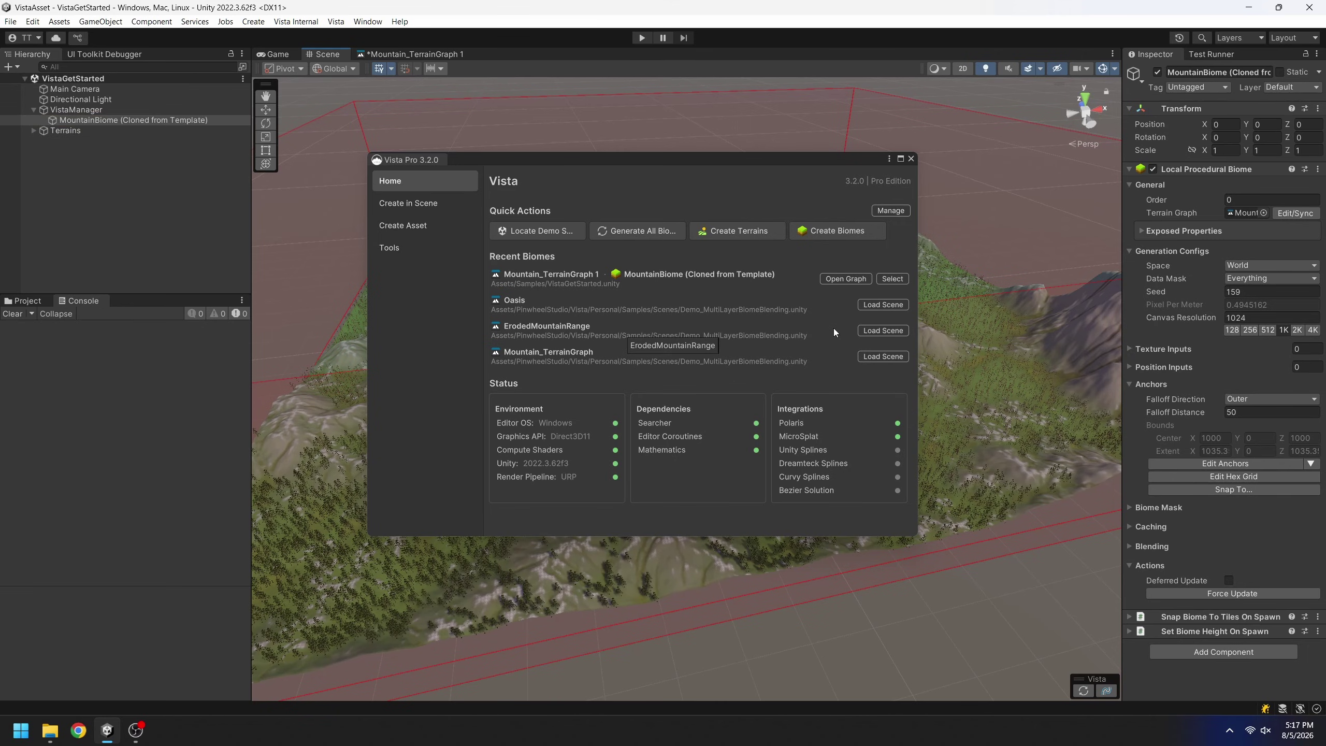
left_click(642, 232)
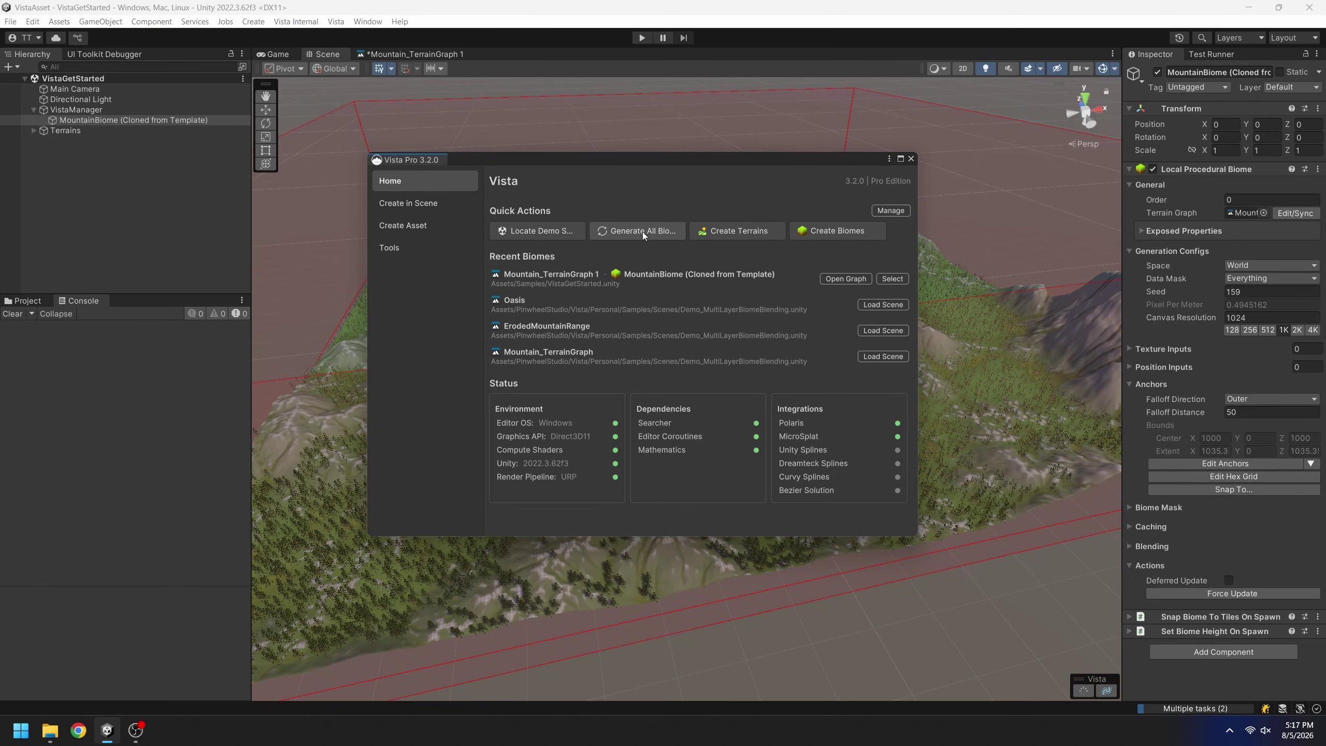
Look through the options for managing the wizard's quick actions without changing any, and close the wizard.
left_click(880, 213)
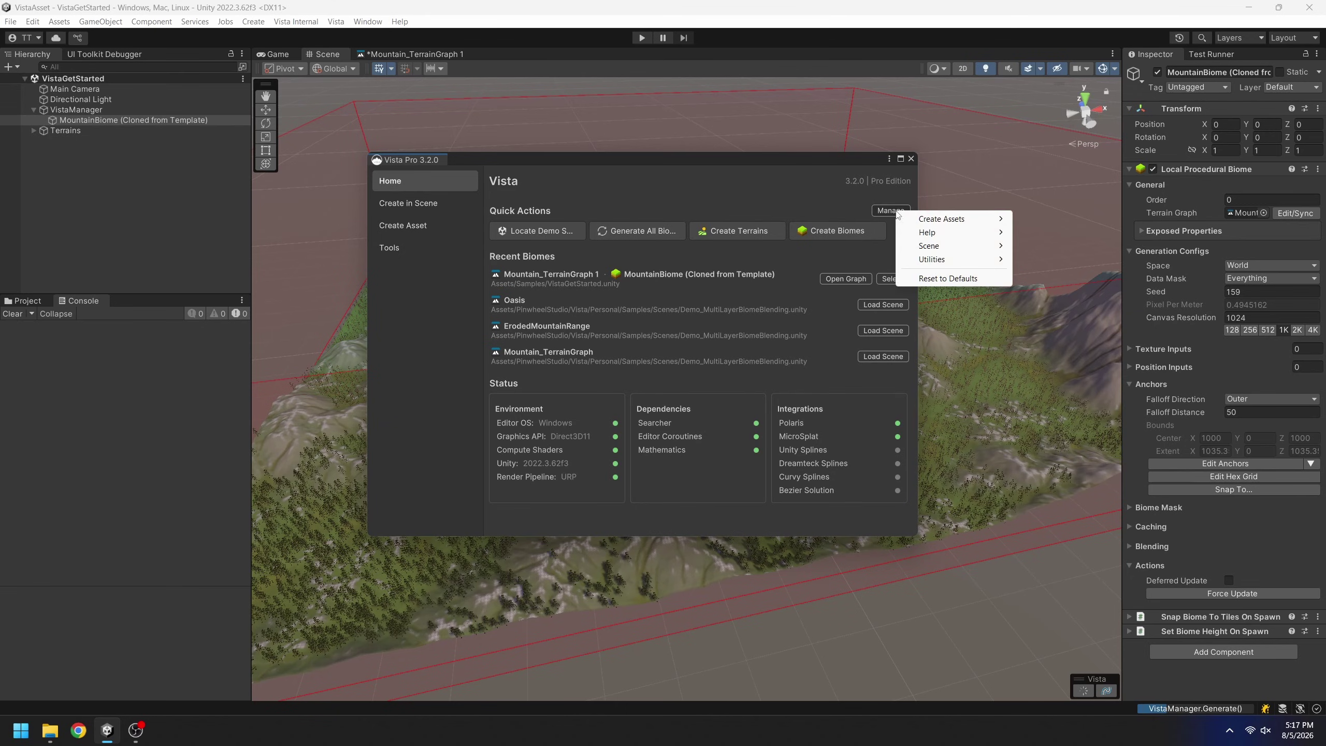
mouse_move(945, 232)
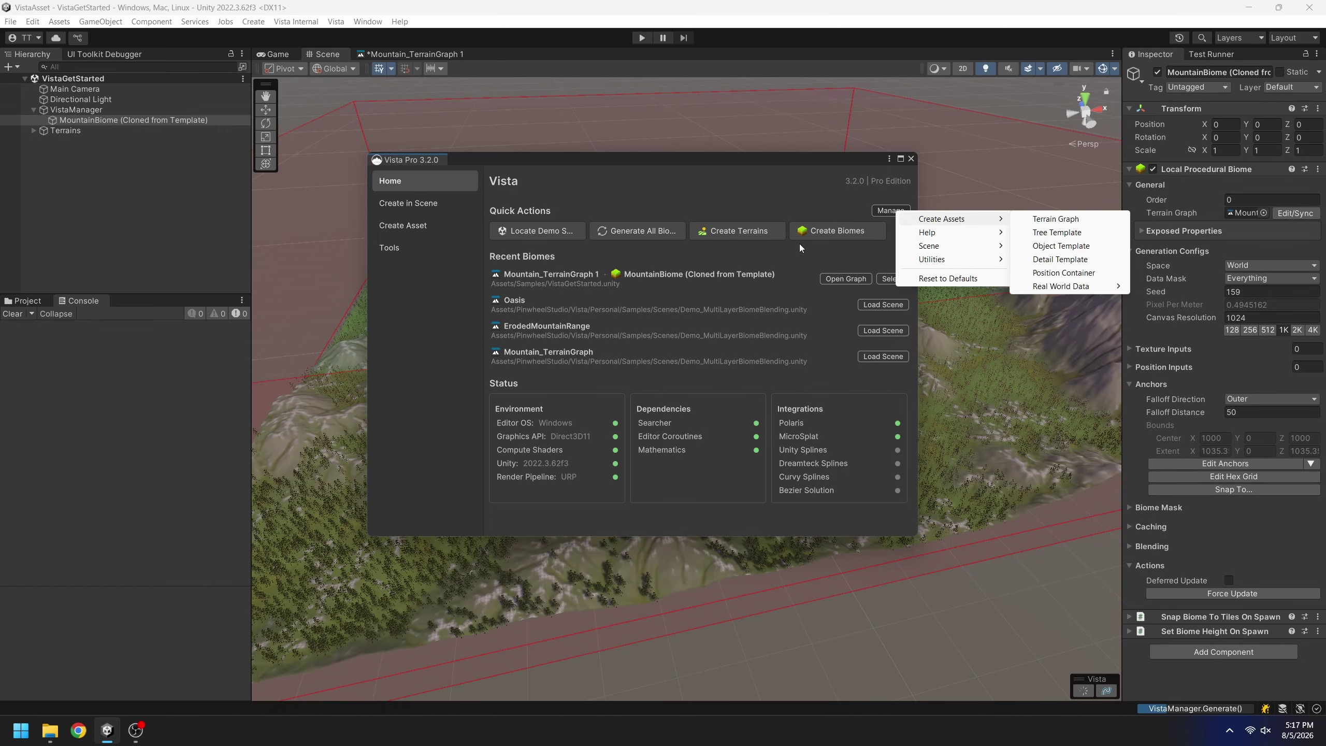
left_click(416, 318)
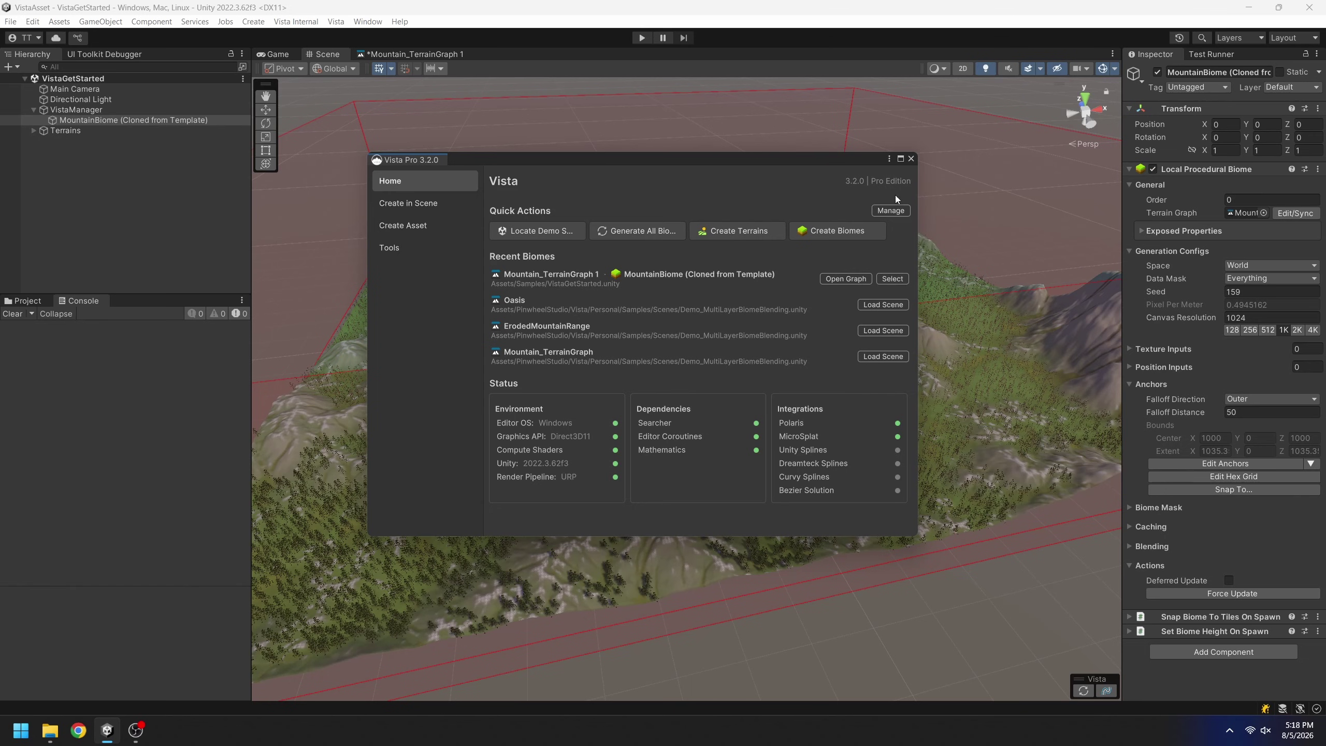
left_click(911, 159)
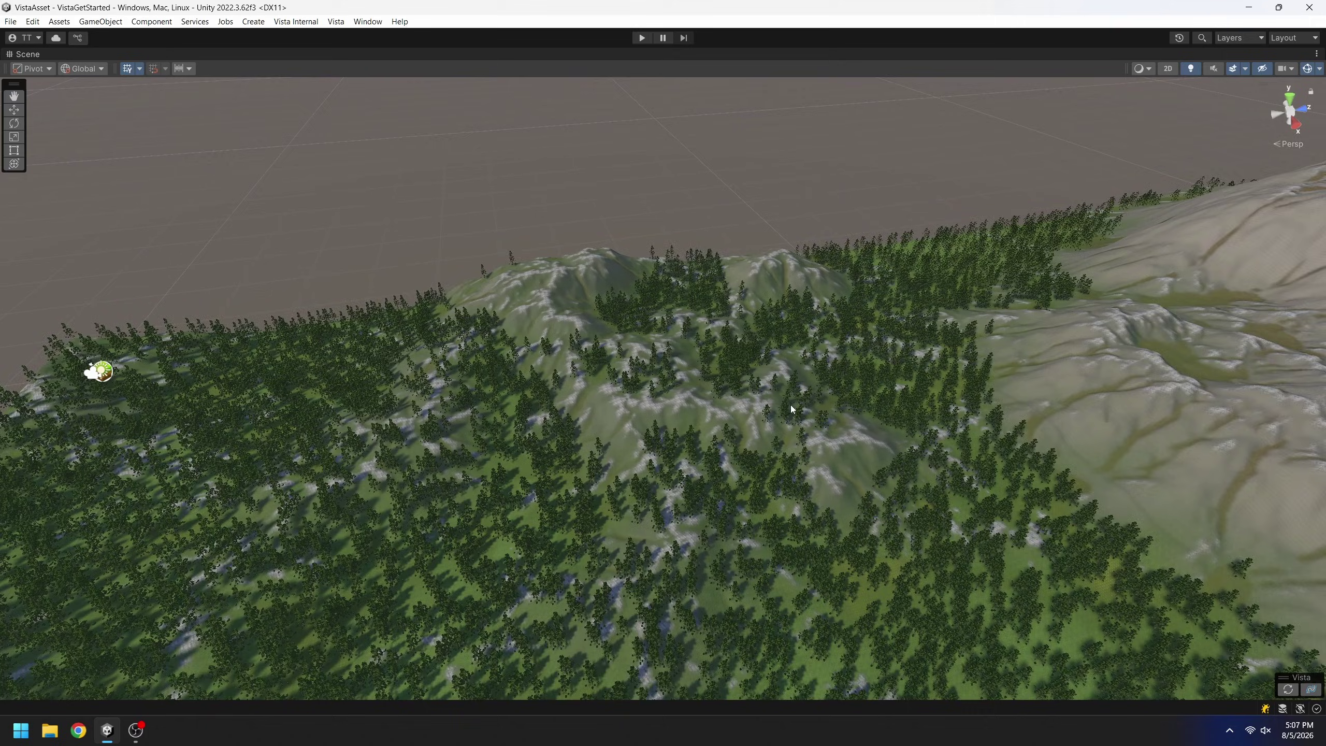
Examine the finished landscape's forests, rocky slopes and peaks up close and as a whole from above.
scroll(792, 409, "up", 5)
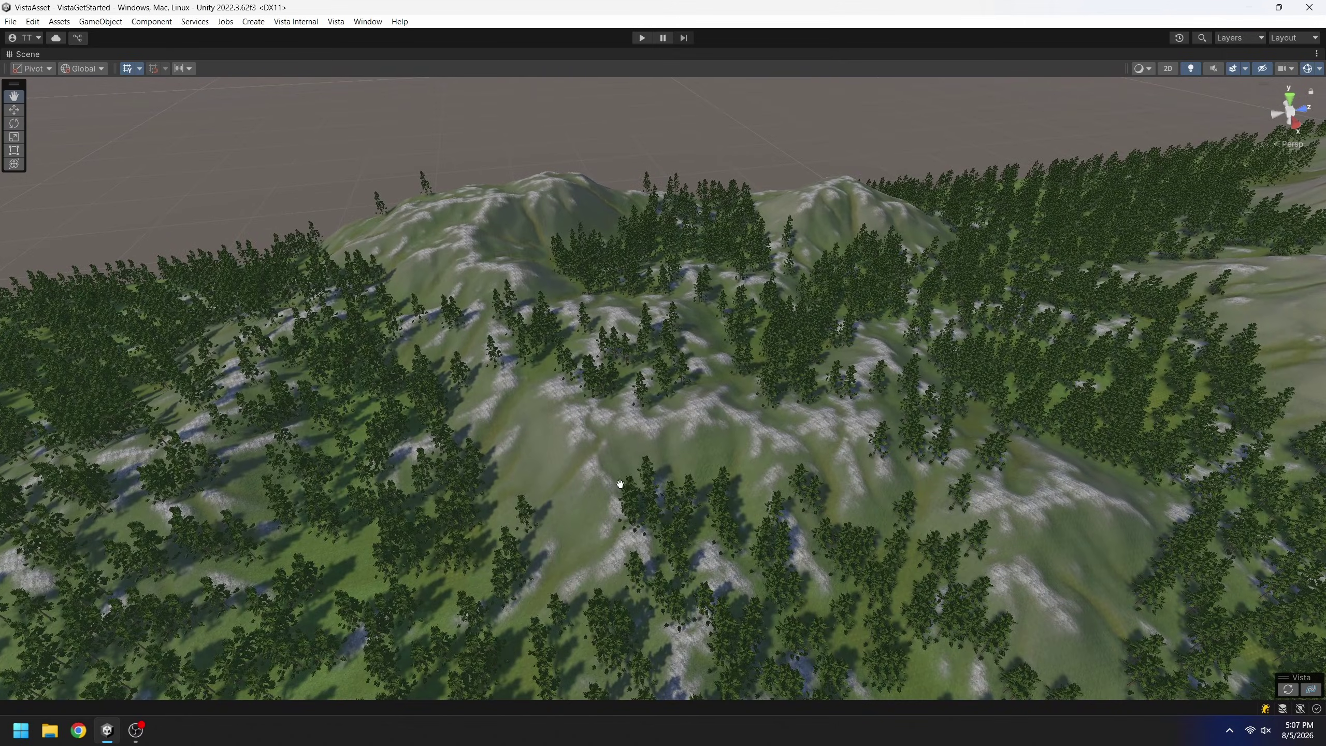
right_click_drag(568, 428, 1014, 370)
scroll(1201, 260, "down", 5)
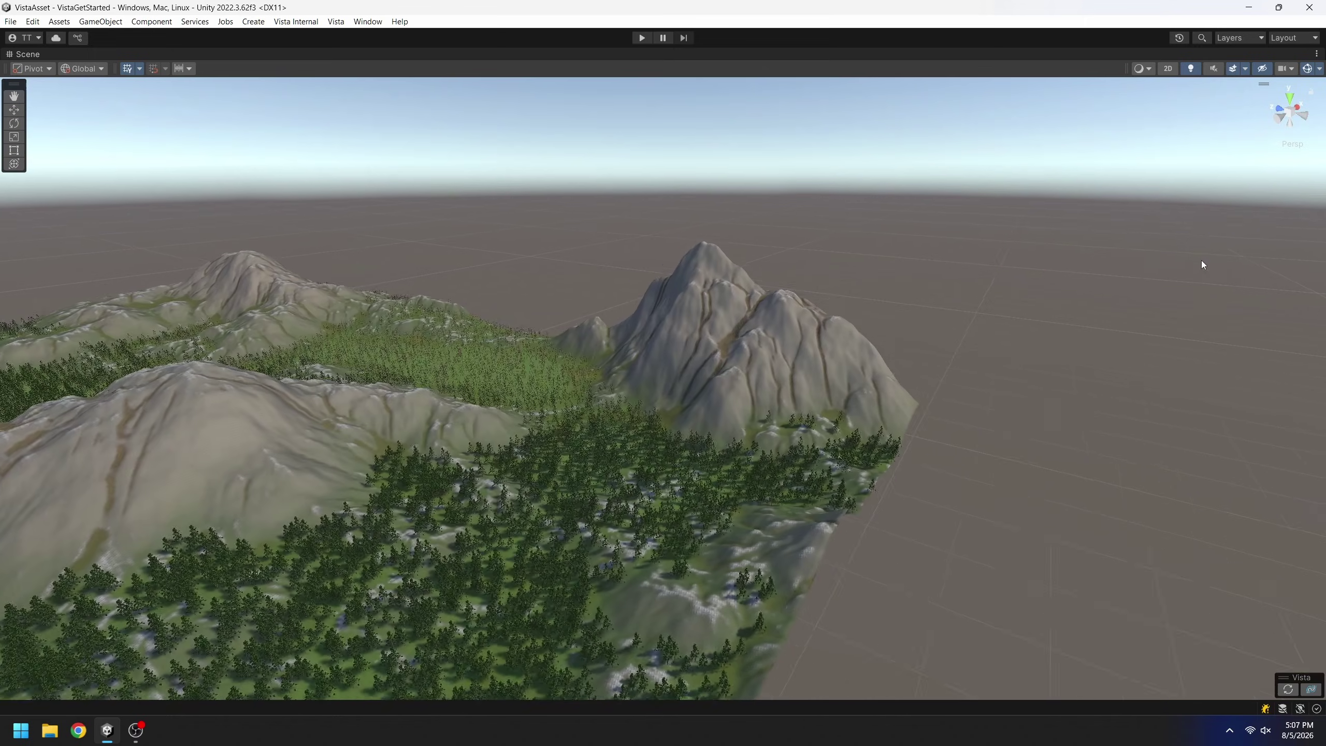
middle_click_drag(406, 297, 846, 294)
right_click_drag(846, 294, 757, 331)
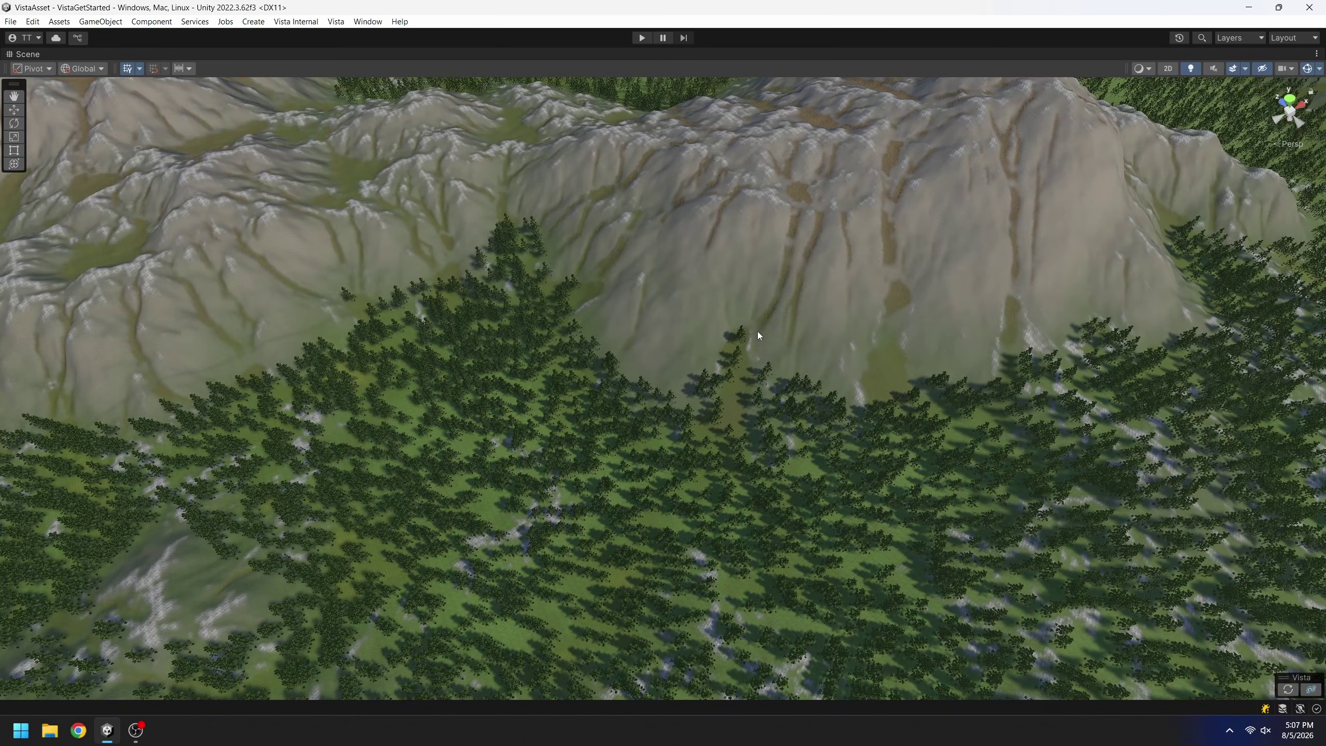
scroll(758, 315, "down", 3)
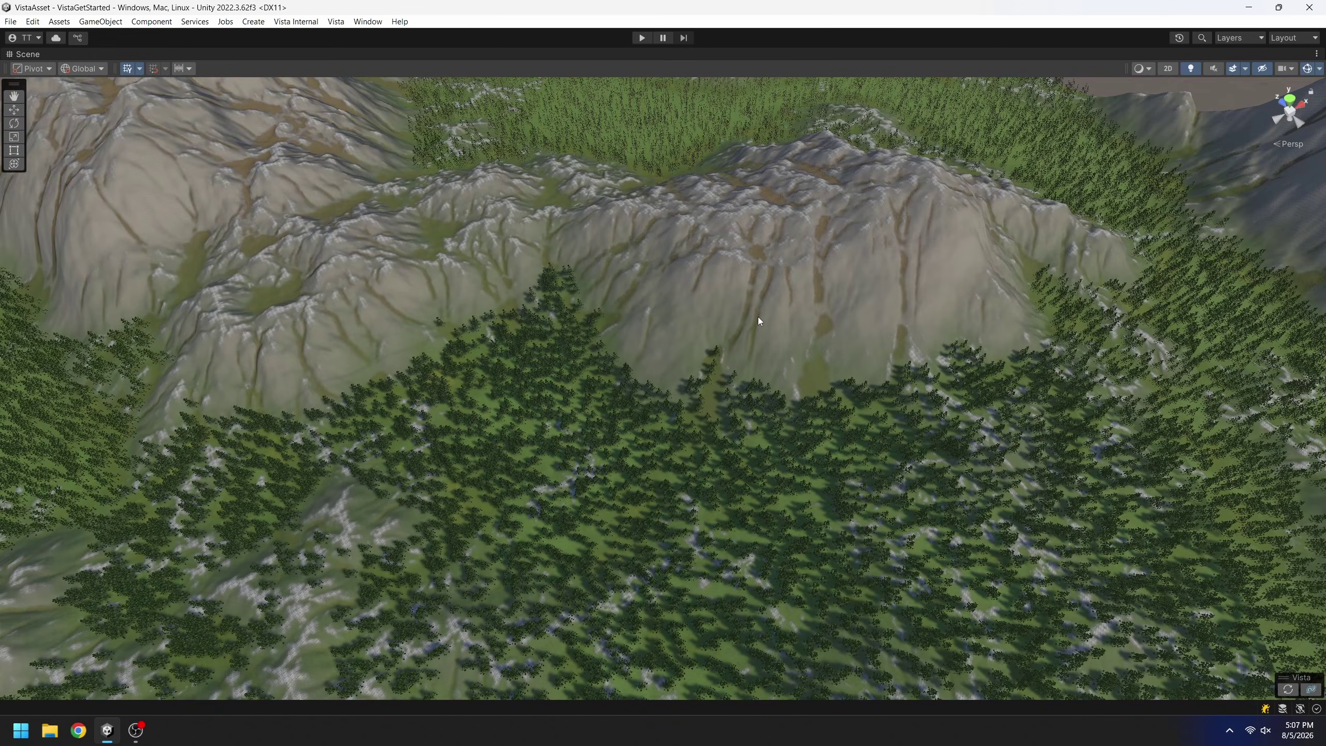
right_click_drag(856, 190, 792, 316)
scroll(791, 316, "down", 5)
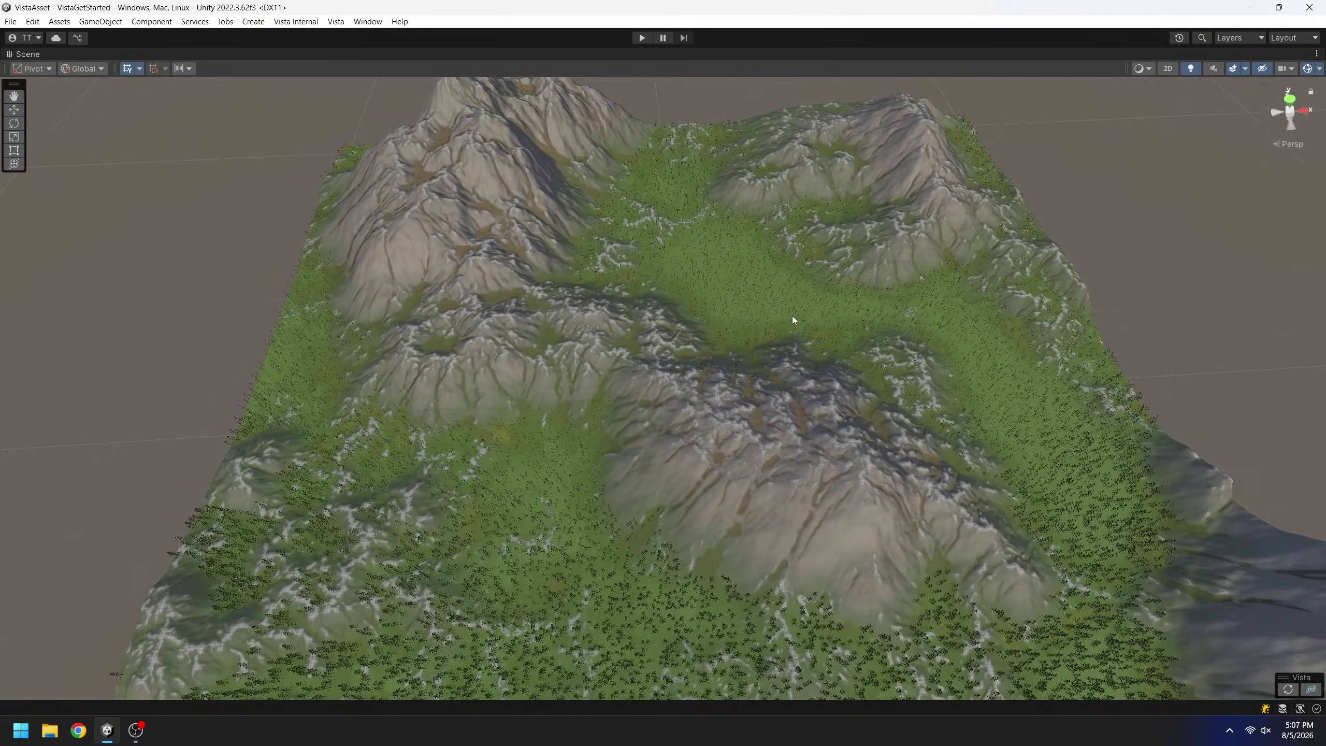
middle_click_drag(824, 372, 790, 332)
scroll(790, 332, "down", 4)
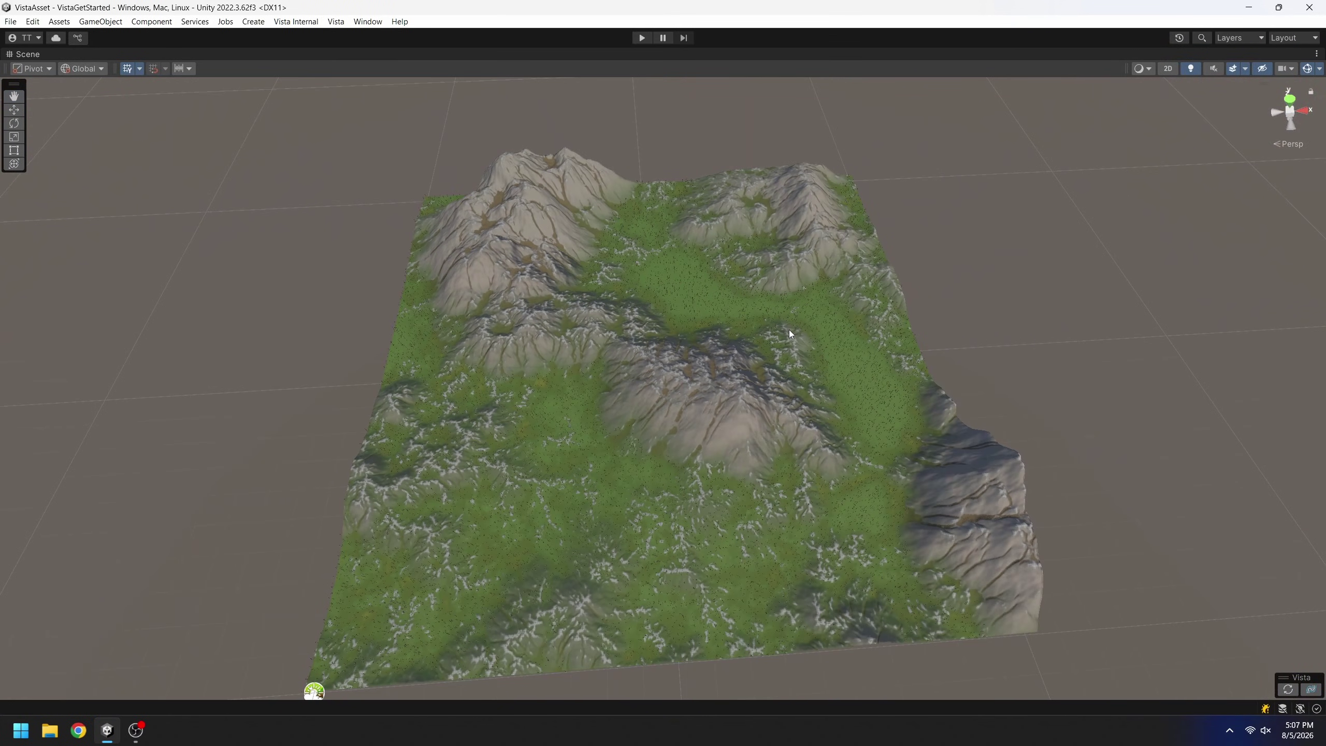